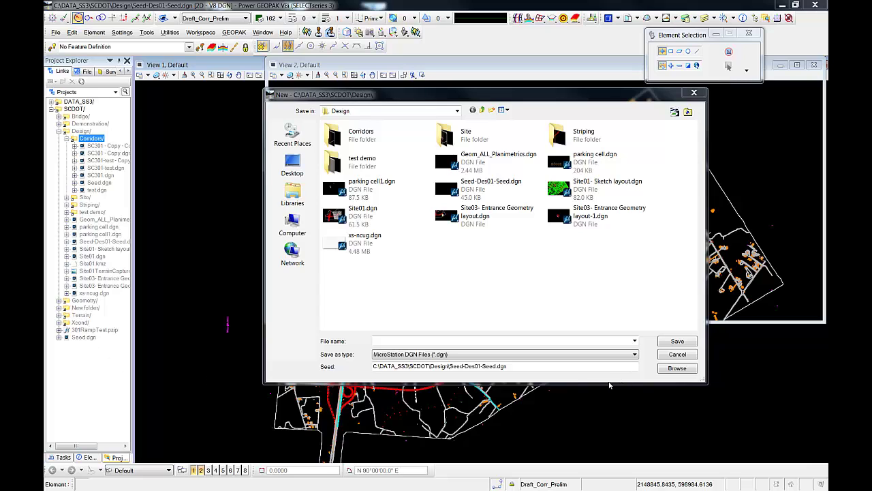
# Step: Create 301.dgn in the SCDOT Corridor Designs folder from the Seed-Des01-Seed seed file
pyautogui.moveTo(541, 367); pyautogui.dragTo(376, 364)
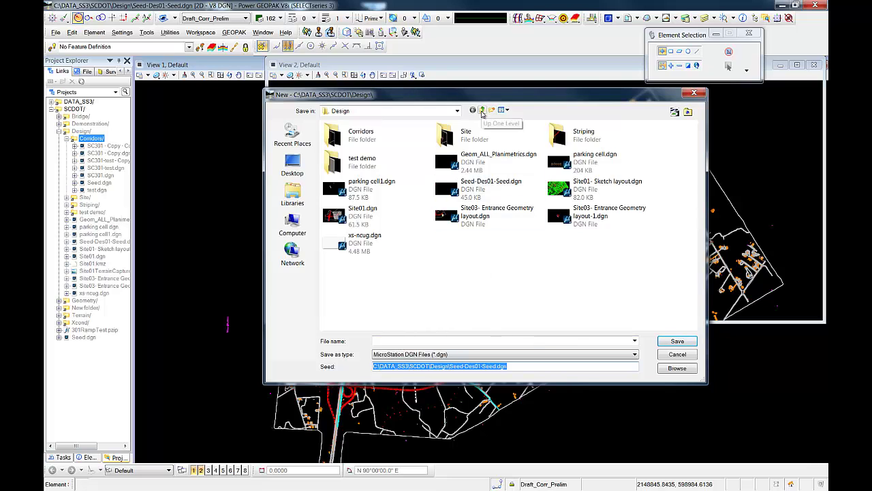
pyautogui.click(482, 113)
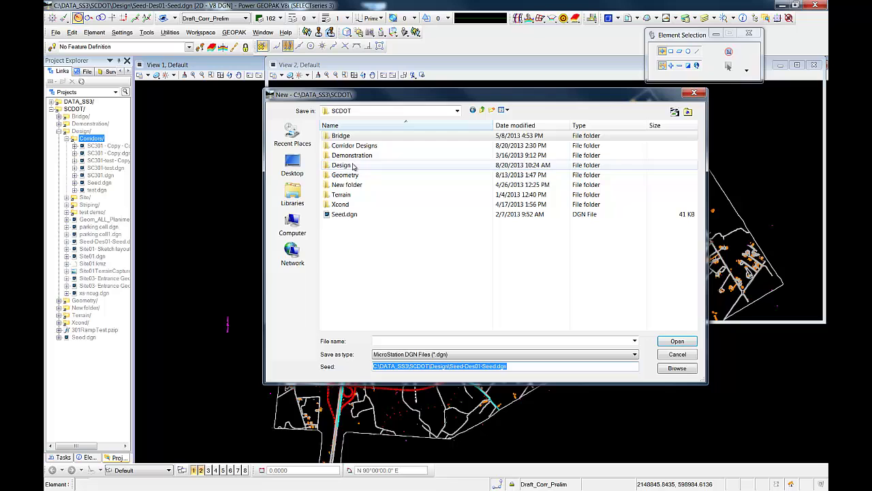
pyautogui.doubleClick(353, 147)
pyautogui.click(391, 340)
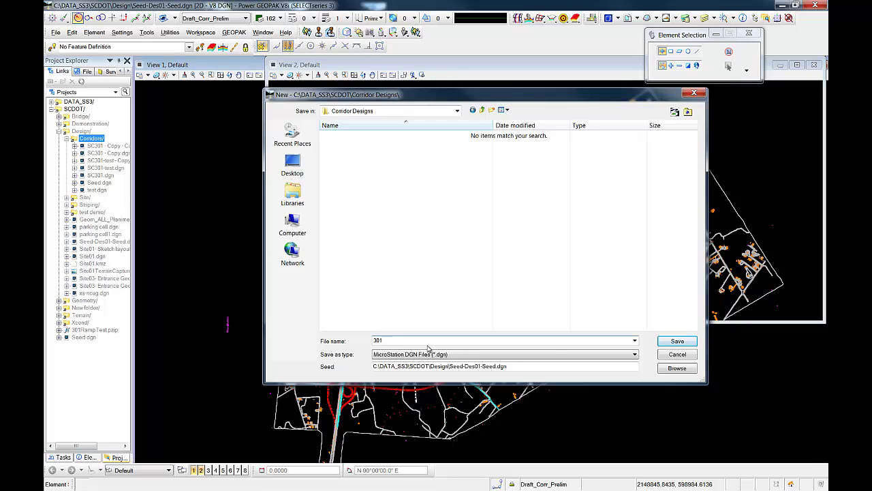
pyautogui.click(678, 342)
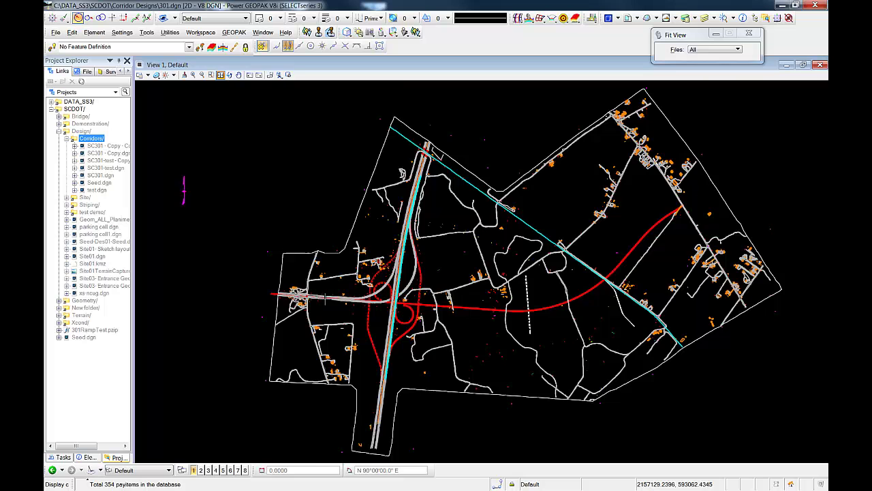
# Step: Fit the whole site map, then zoom in on the main road's west crossing
pyautogui.scroll(4, 319, 297)
pyautogui.scroll(1, 327, 297)
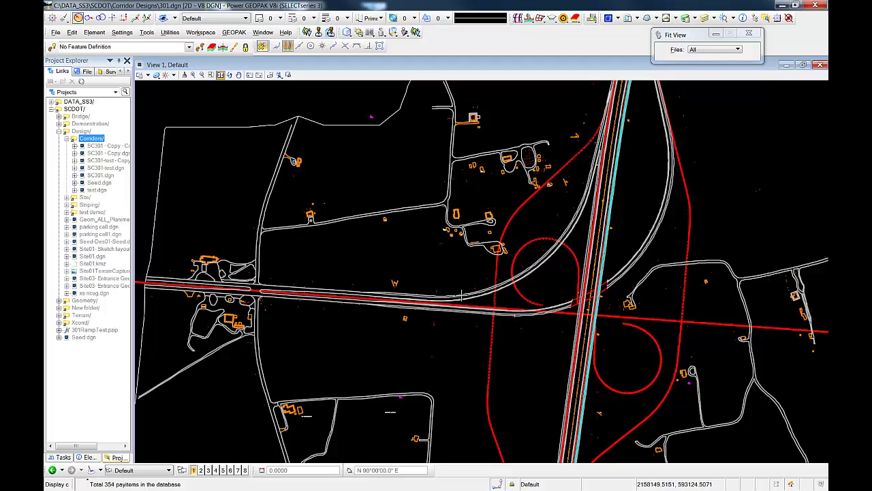
pyautogui.scroll(6, 377, 305)
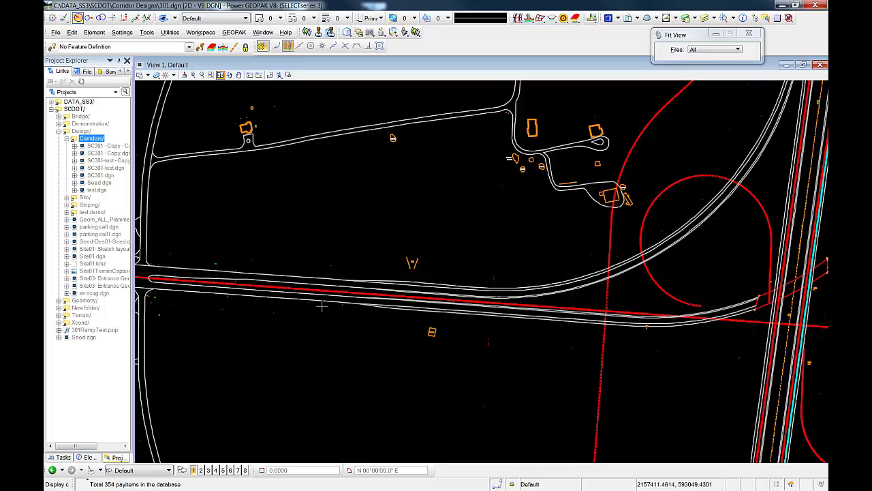
pyautogui.press('Escape')
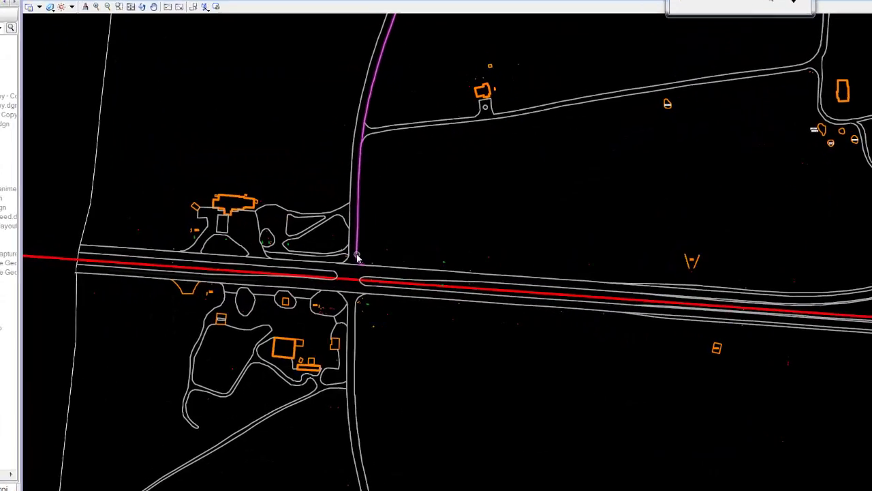
# Step: Bring up the Civil Tools tasks and expand General Geometry
pyautogui.rightClick(399, 274)
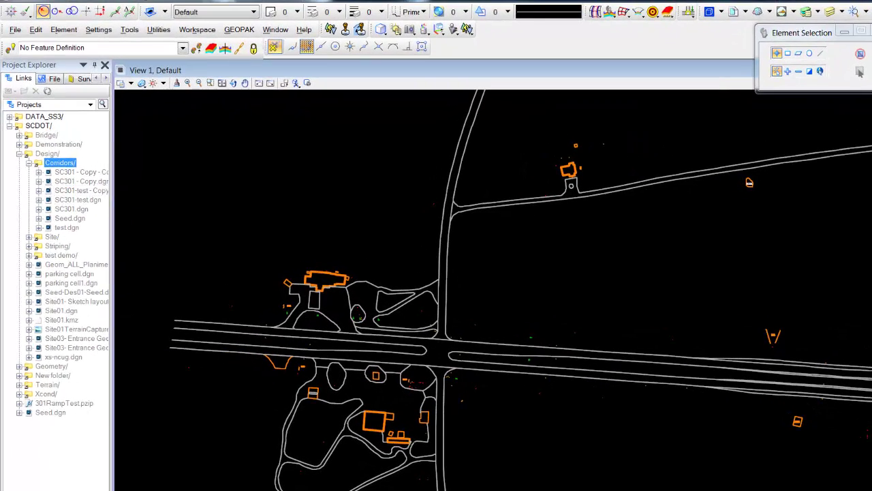
pyautogui.click(89, 486)
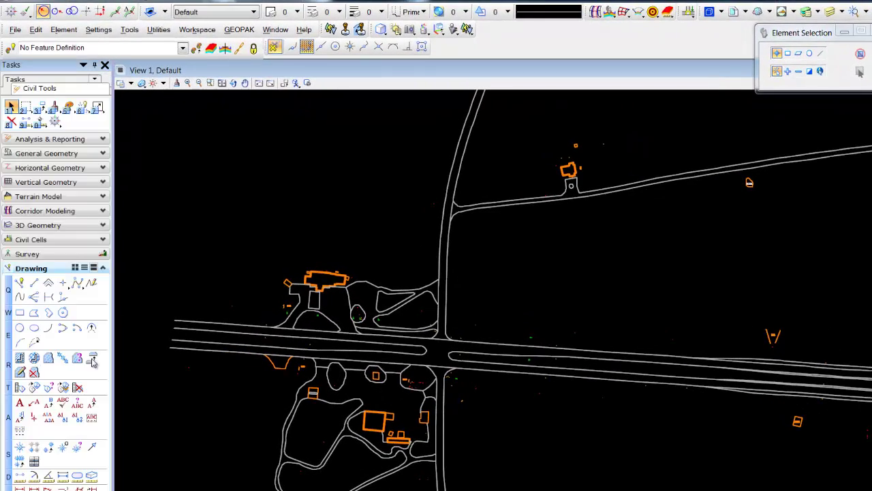
pyautogui.click(76, 154)
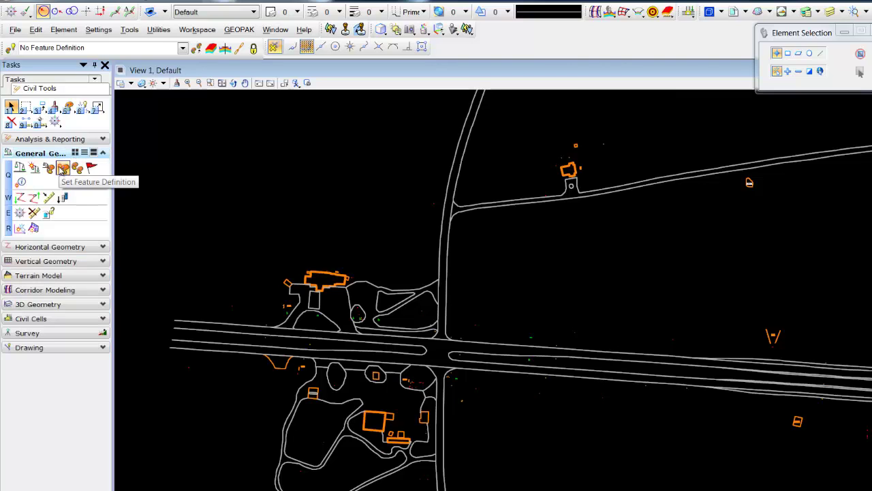
# Step: In Set Feature Definition, choose E_Road_EdgeOfPavement from Survey_Features_Imported and ready the Name field
pyautogui.click(62, 168)
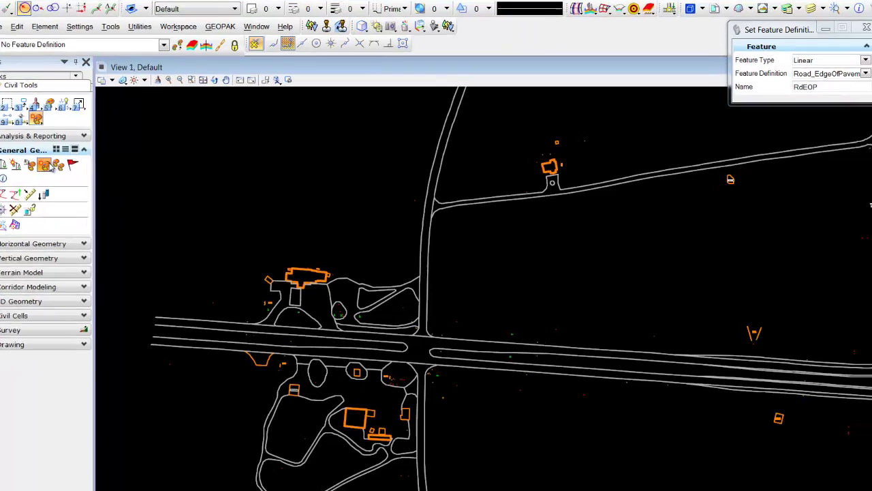
pyautogui.click(809, 63)
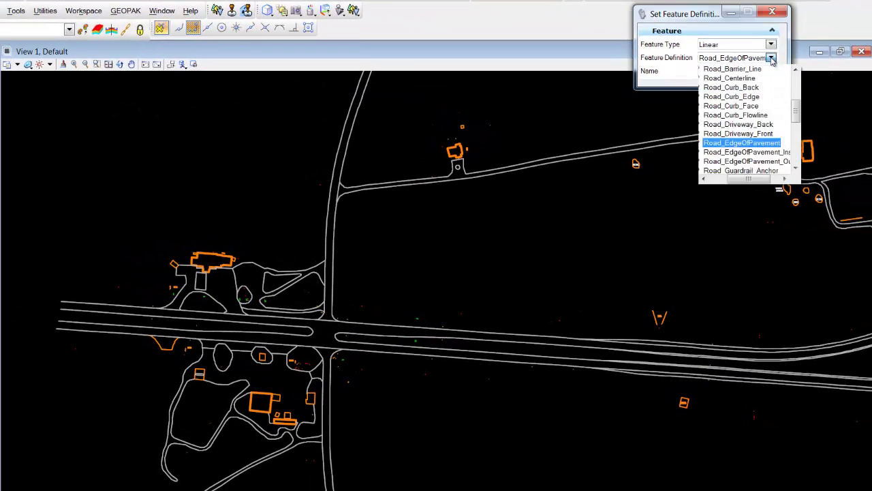
pyautogui.moveTo(749, 179); pyautogui.dragTo(731, 179)
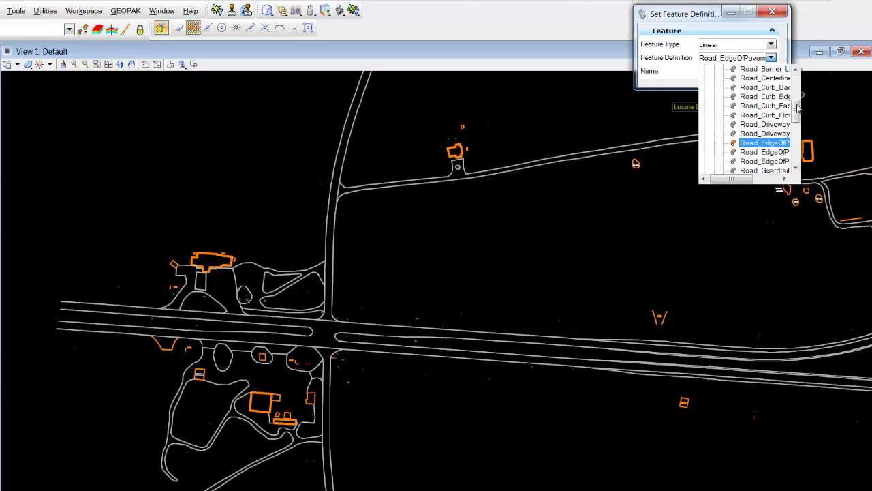
pyautogui.moveTo(797, 107); pyautogui.dragTo(780, 160)
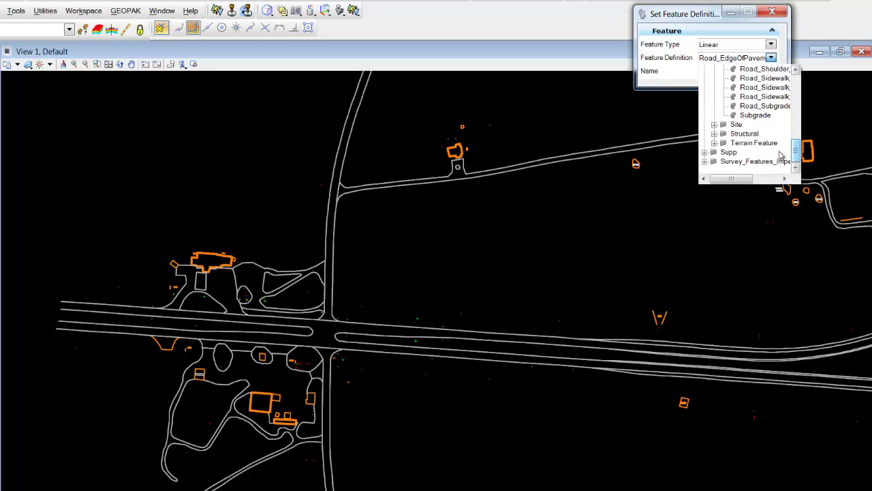
pyautogui.click(704, 161)
pyautogui.moveTo(796, 113); pyautogui.dragTo(803, 129)
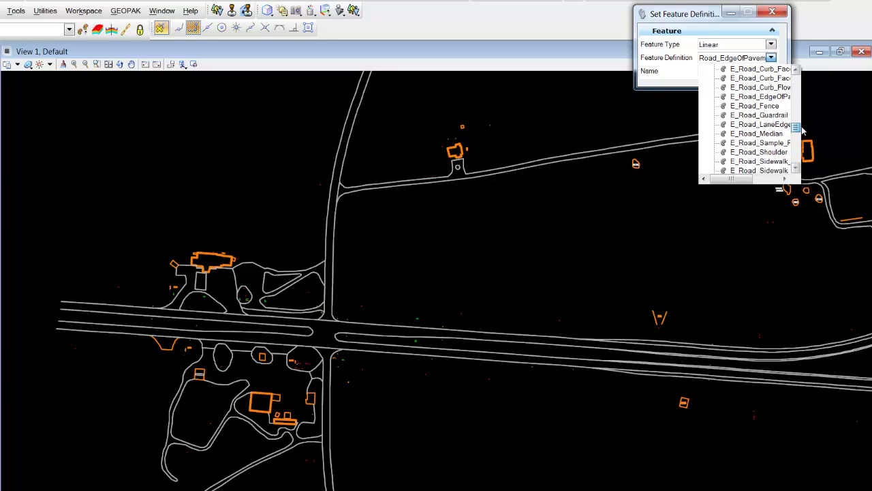
pyautogui.click(760, 96)
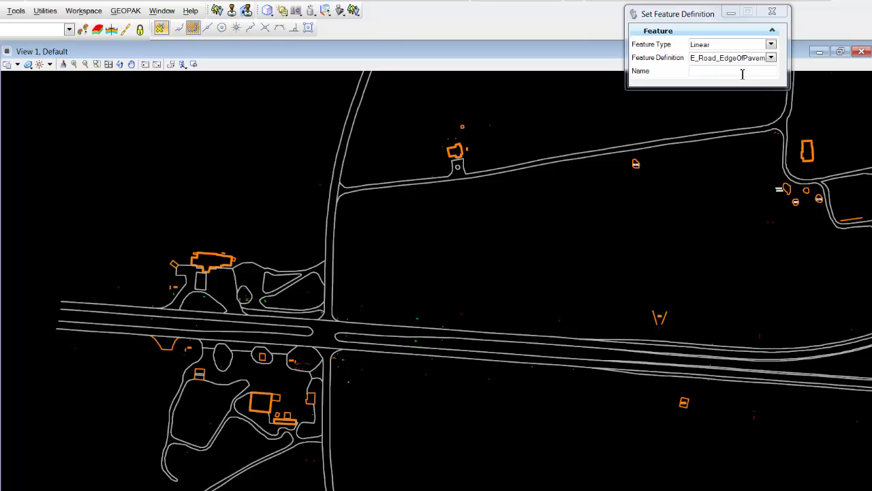
pyautogui.click(743, 74)
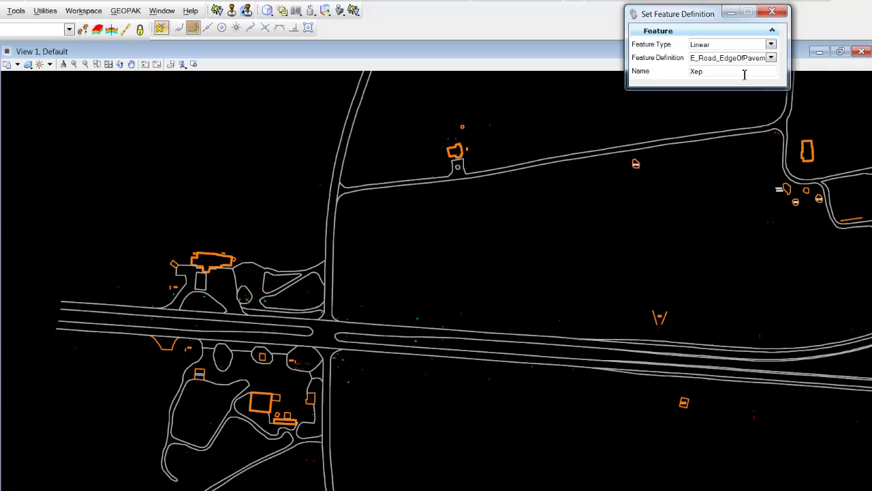
# Step: Name the feature Xep and assign it to the four pavement-edge segments around the intersection
pyautogui.write('Xep')
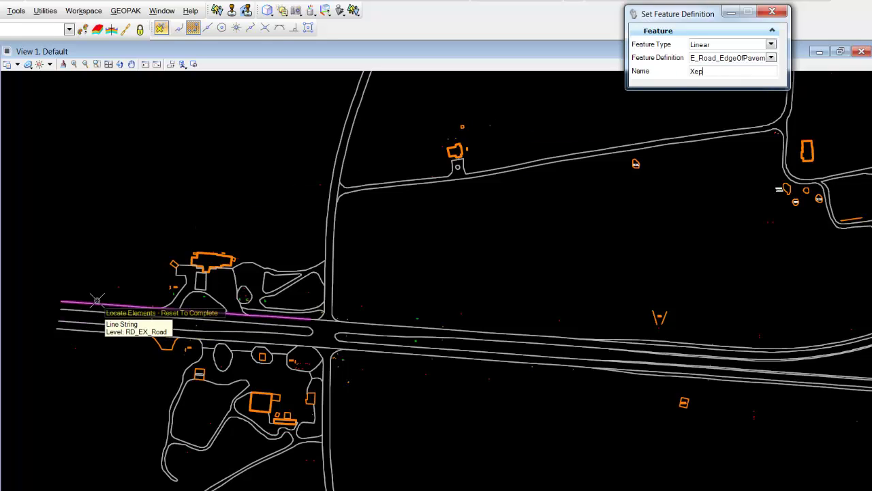
pyautogui.scroll(4, 312, 319)
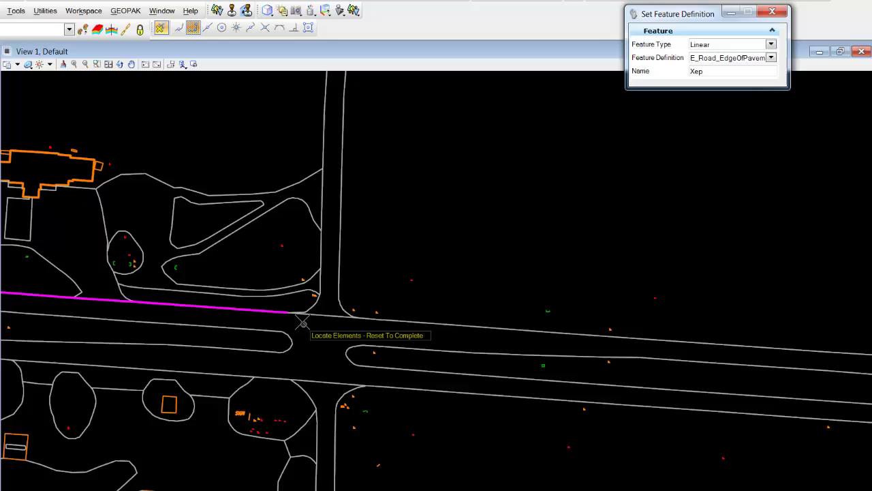
pyautogui.scroll(2, 298, 312)
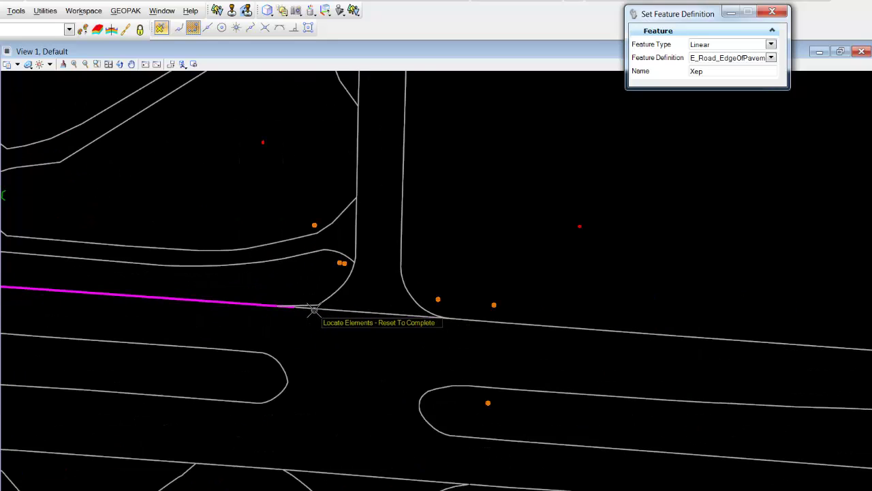
pyautogui.click(313, 308)
pyautogui.click(506, 322)
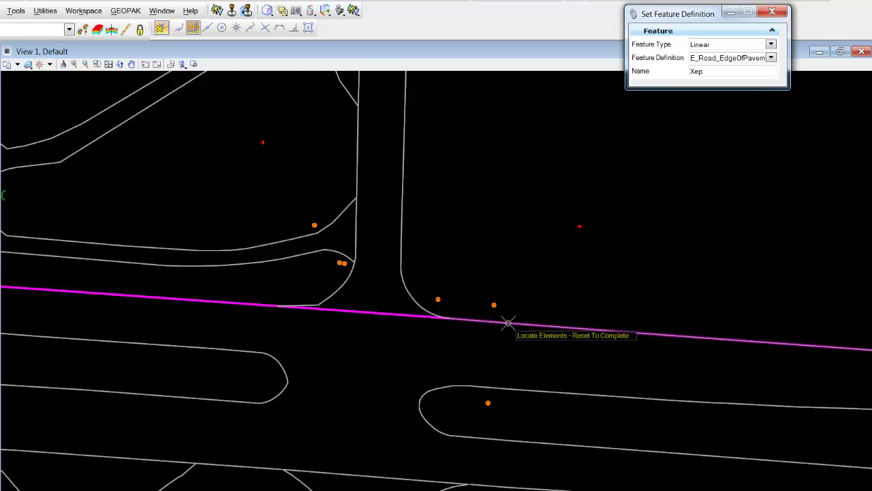
pyautogui.scroll(-4, 383, 333)
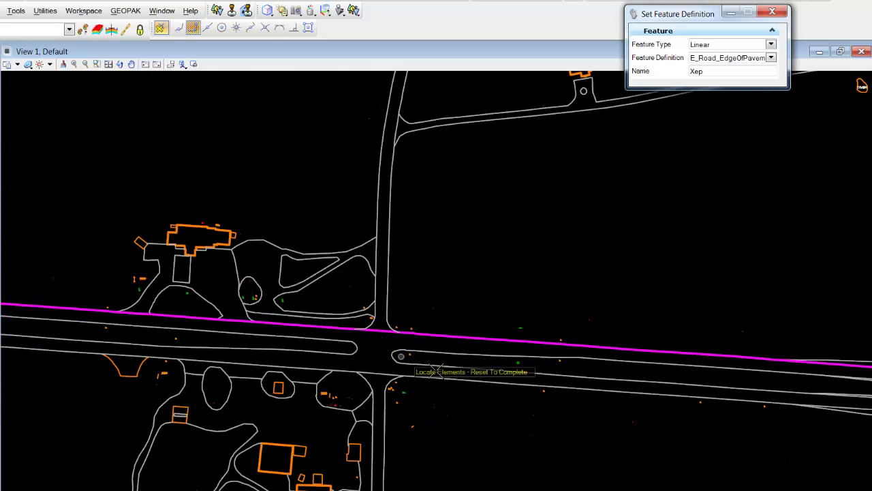
pyautogui.click(384, 371)
pyautogui.click(327, 369)
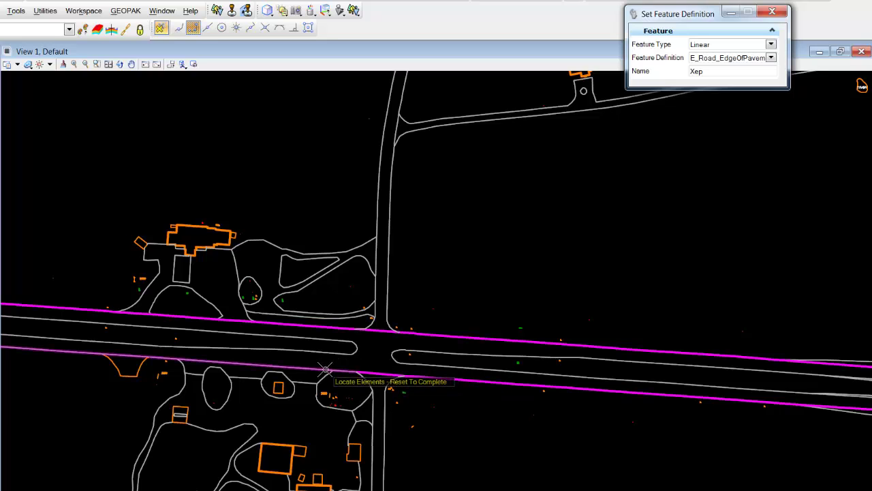
pyautogui.rightClick(448, 425)
pyautogui.scroll(-2, 448, 422)
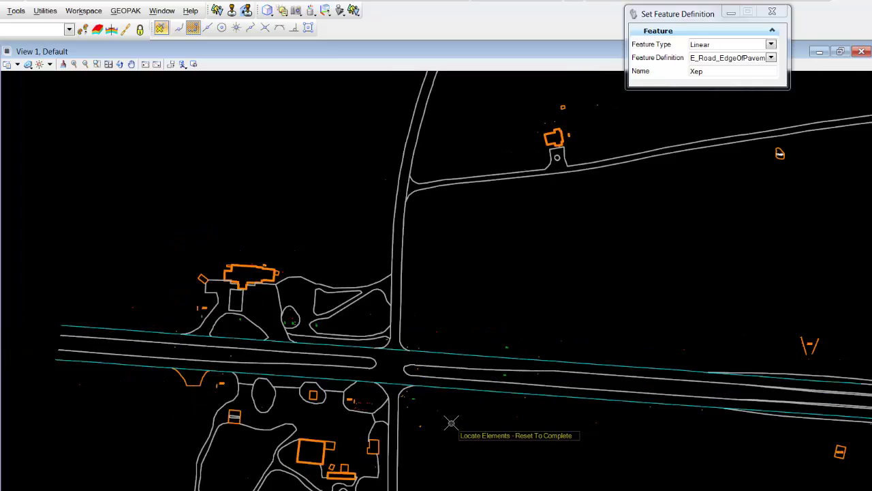
pyautogui.moveTo(531, 427); pyautogui.dragTo(475, 397, button='middle')
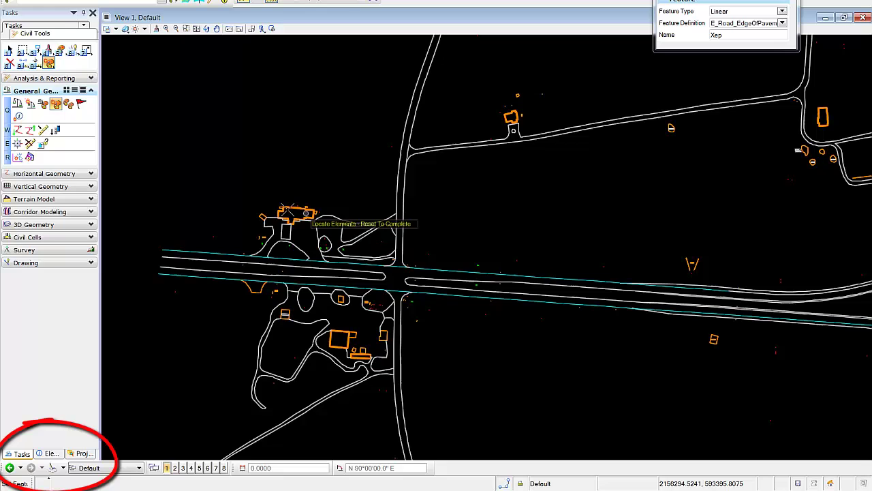
# Step: Exit the feature definition tool and pan out to show the red Road_Centerline
pyautogui.click(10, 468)
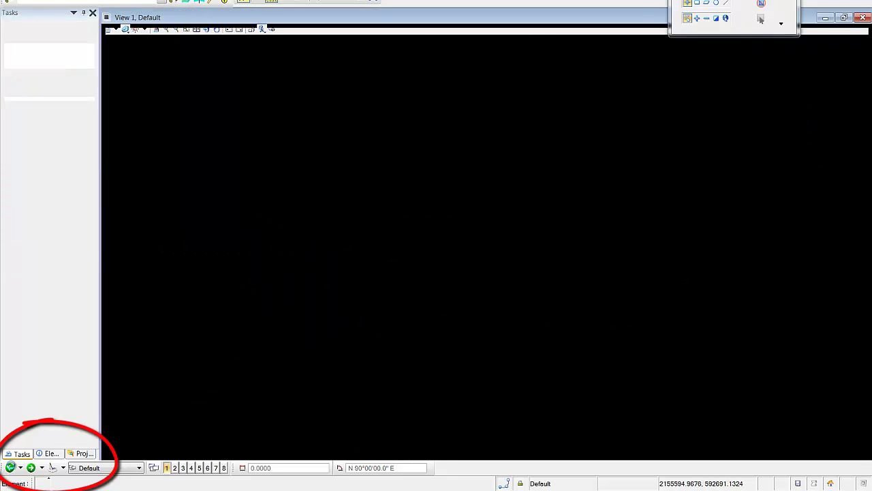
pyautogui.moveTo(503, 357); pyautogui.dragTo(501, 292, button='middle')
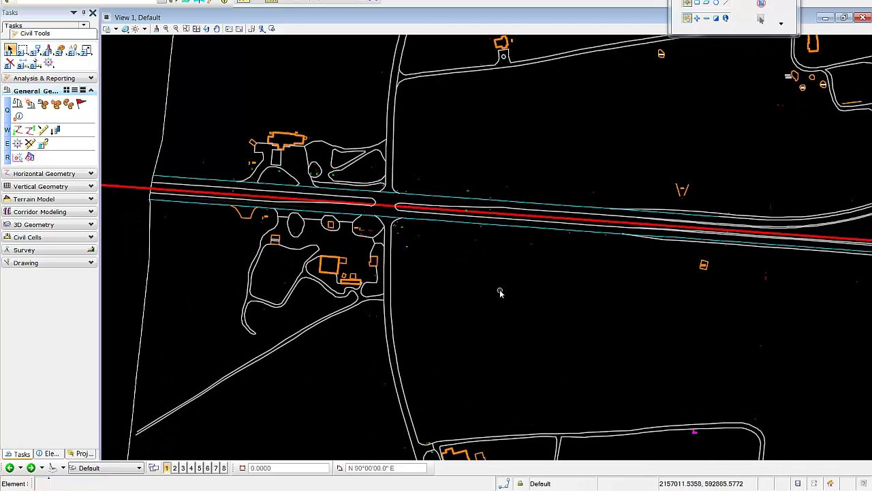
pyautogui.scroll(-1, 496, 291)
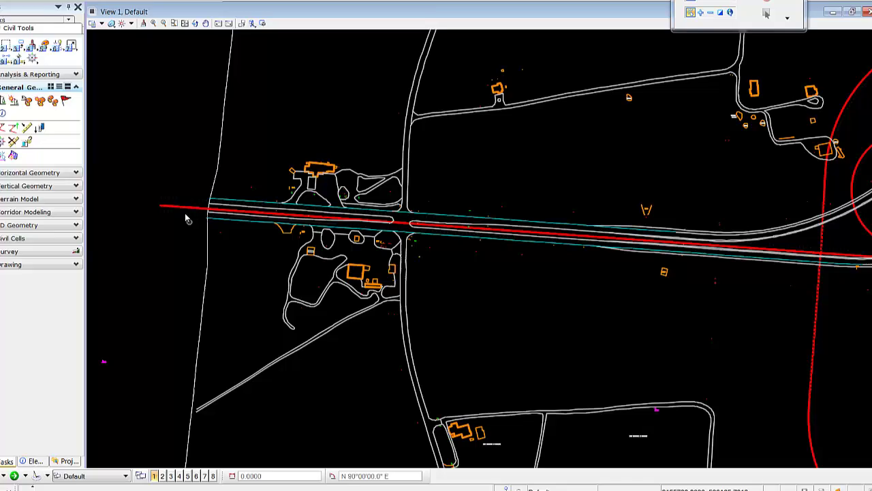
pyautogui.moveTo(188, 211)
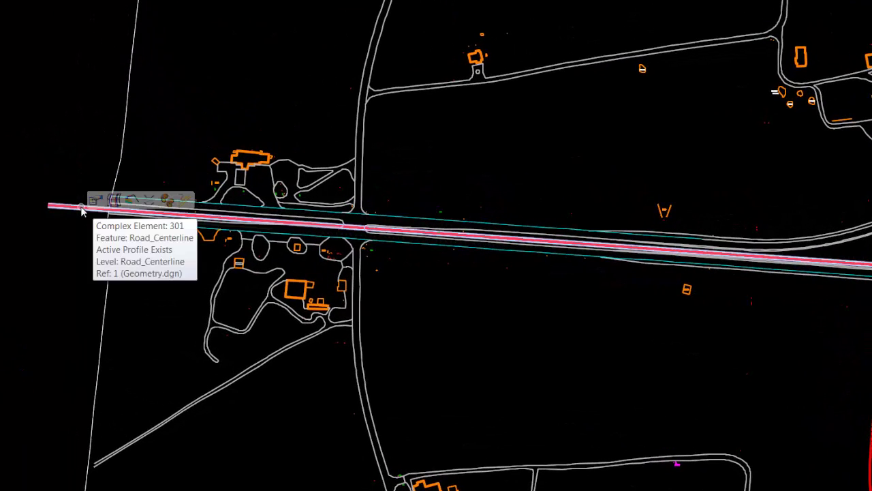
# Step: Start corridor 301 along the red centerline using its active profile
pyautogui.click(114, 200)
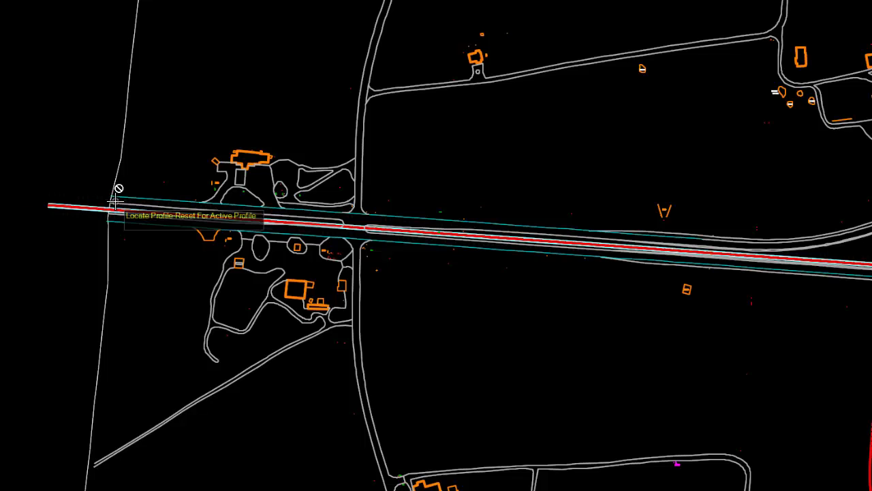
pyautogui.rightClick(454, 161)
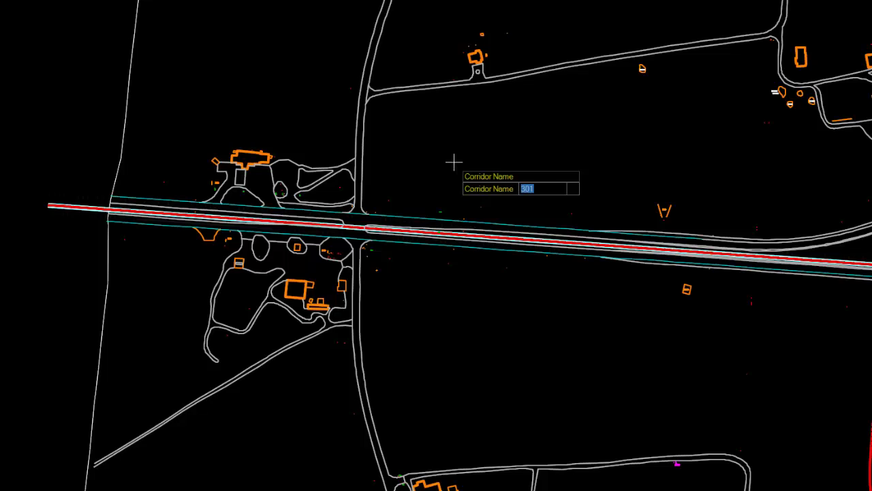
pyautogui.press('Return')
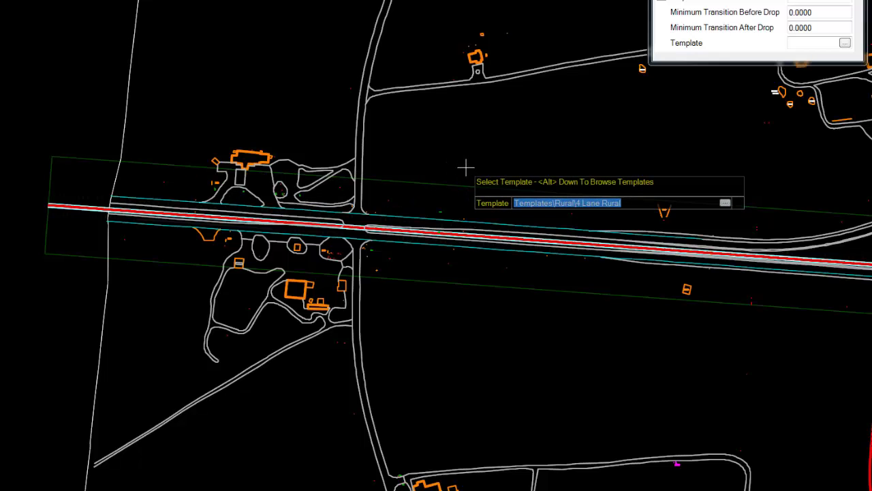
pyautogui.hotkey('alt', 'Down')
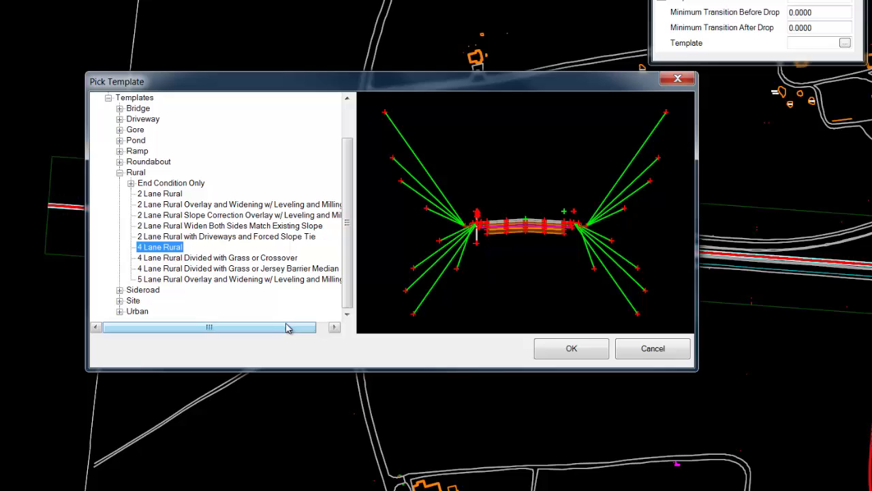
# Step: Pick the OVRLY template from SCDOT-301 > 301 for the first template drop
pyautogui.moveTo(350, 287); pyautogui.dragTo(345, 273)
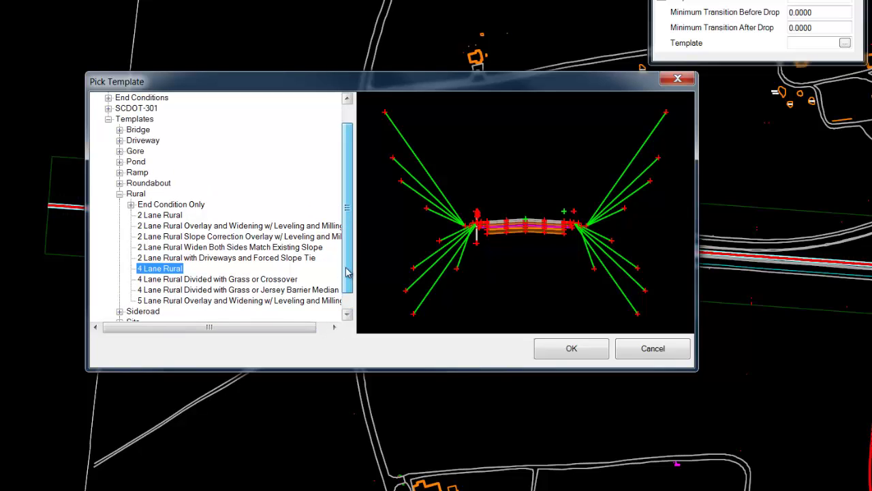
pyautogui.click(120, 193)
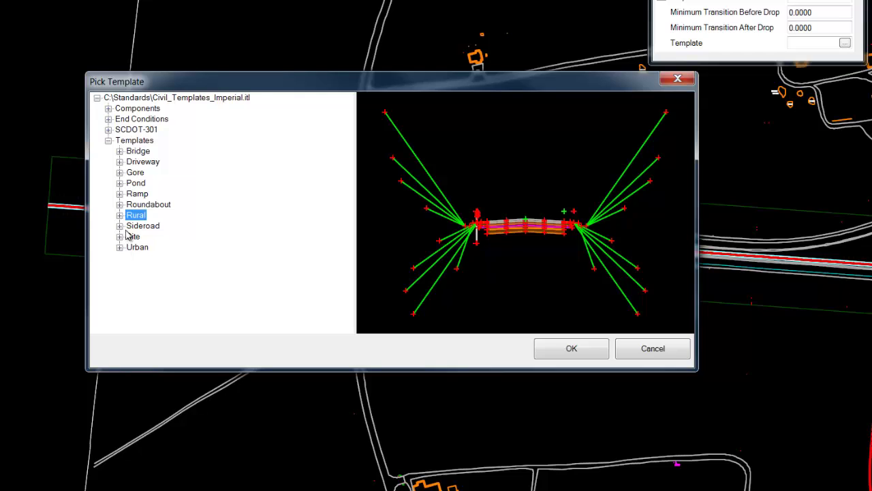
pyautogui.click(108, 129)
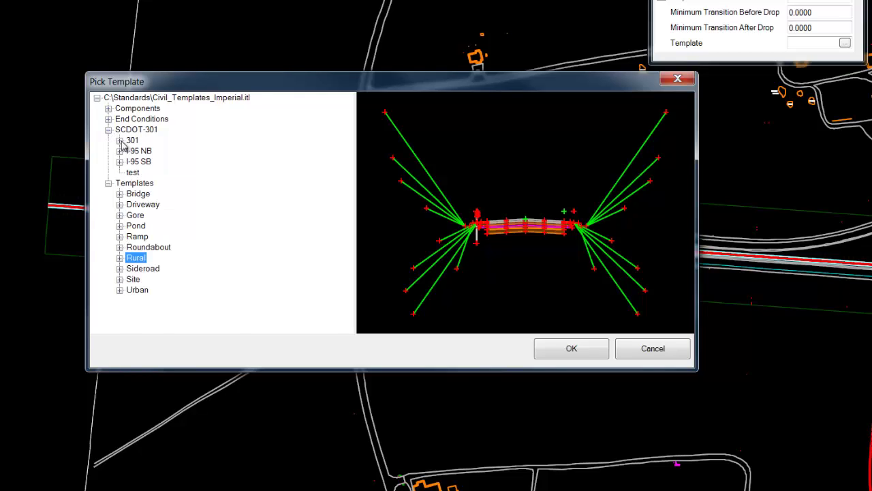
pyautogui.click(120, 141)
pyautogui.click(147, 184)
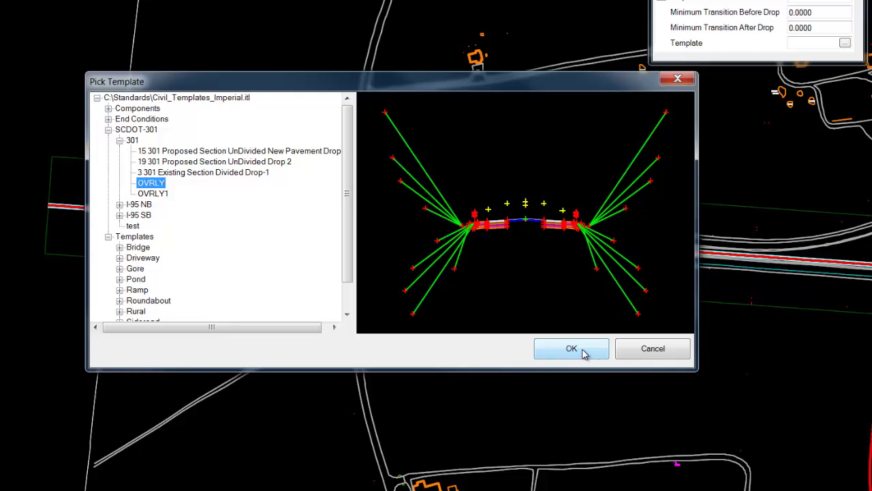
pyautogui.click(583, 351)
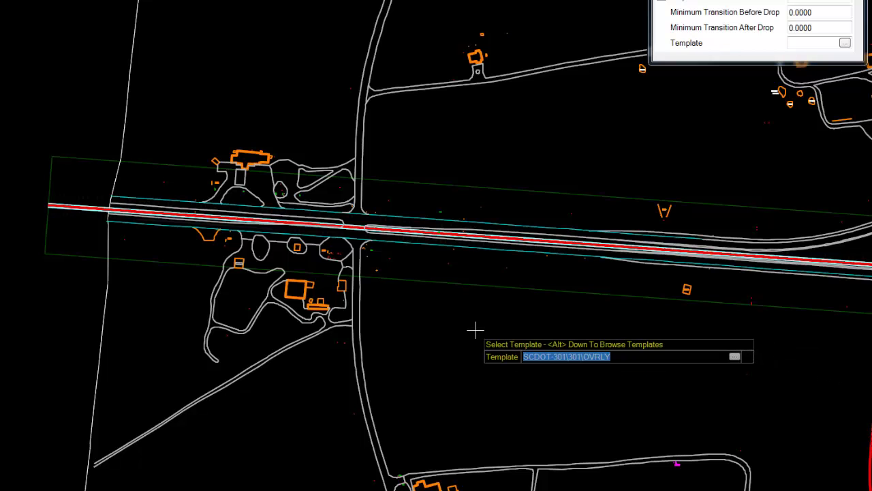
# Step: Set the template drop's start station to 2+50
pyautogui.click(447, 322)
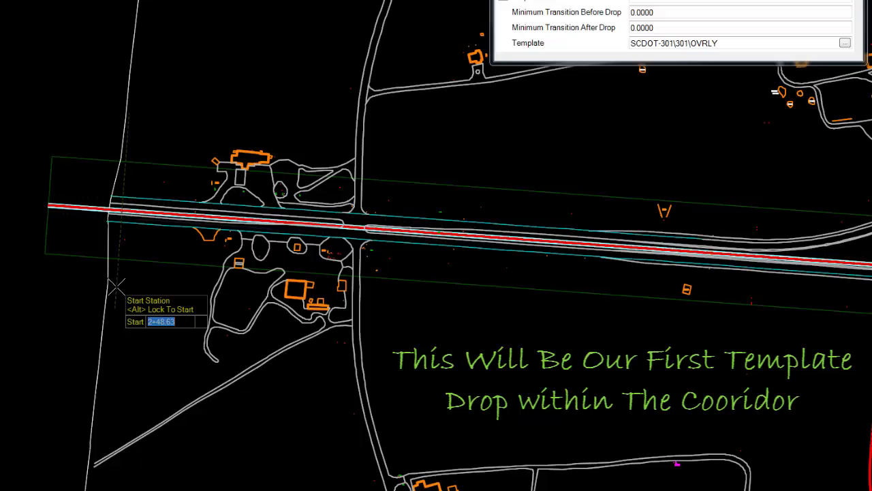
pyautogui.write('250')
pyautogui.press('Tab')
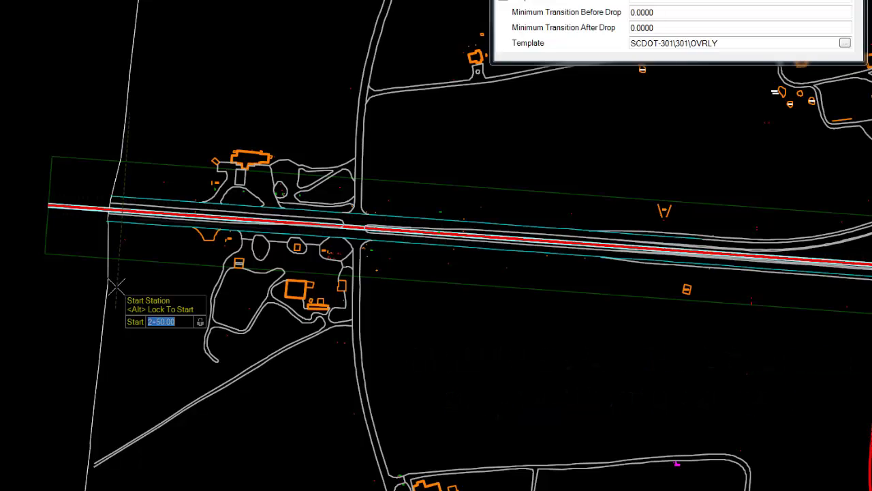
pyautogui.click(156, 289)
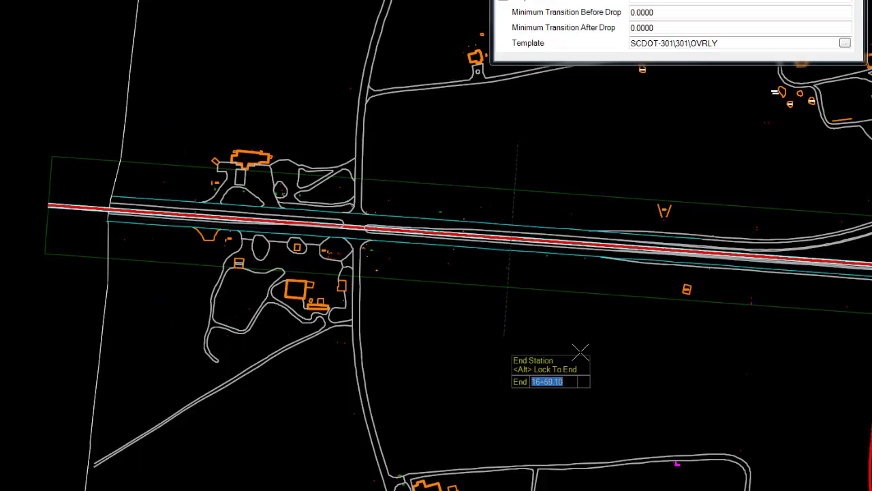
# Step: Set end station 21+50, keep the 10.0000 drop interval and zero transition before
pyautogui.scroll(1, 666, 362)
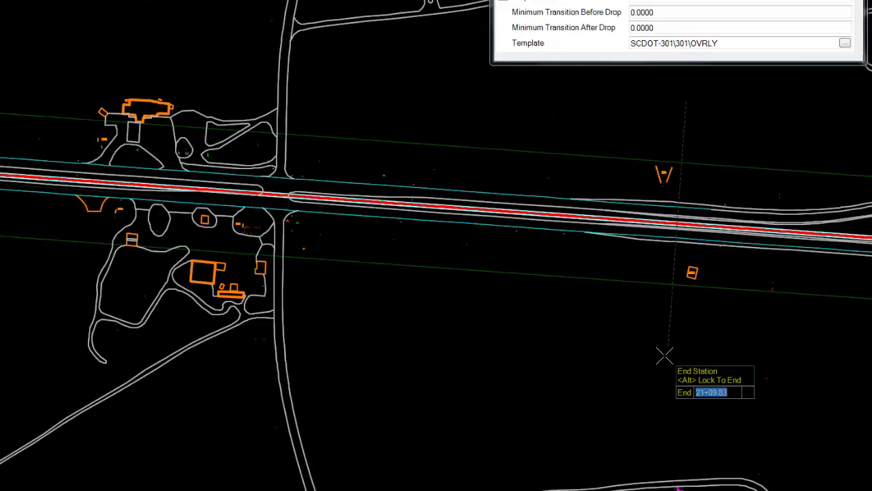
pyautogui.moveTo(666, 356); pyautogui.dragTo(477, 356, button='middle')
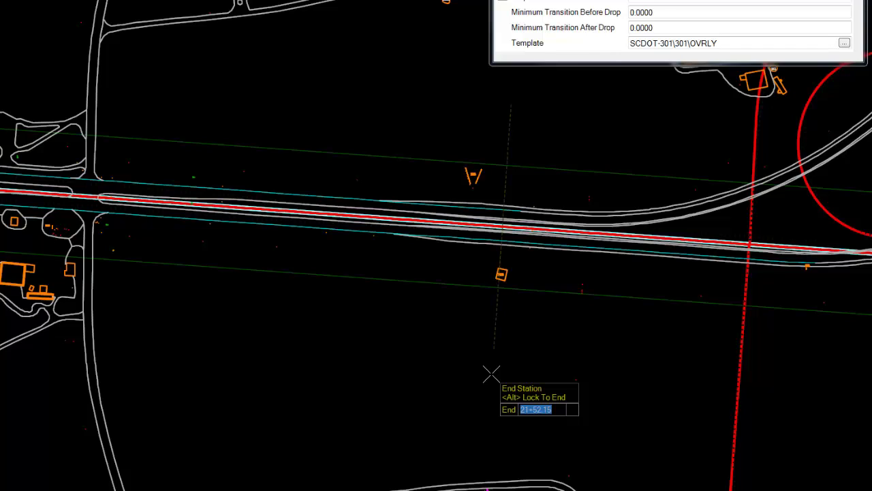
pyautogui.write('21+')
pyautogui.press('Return')
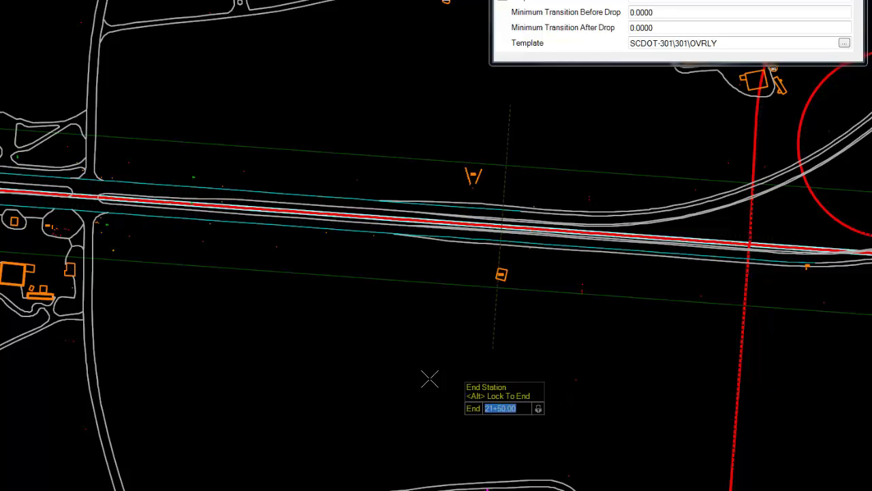
pyautogui.click(462, 396)
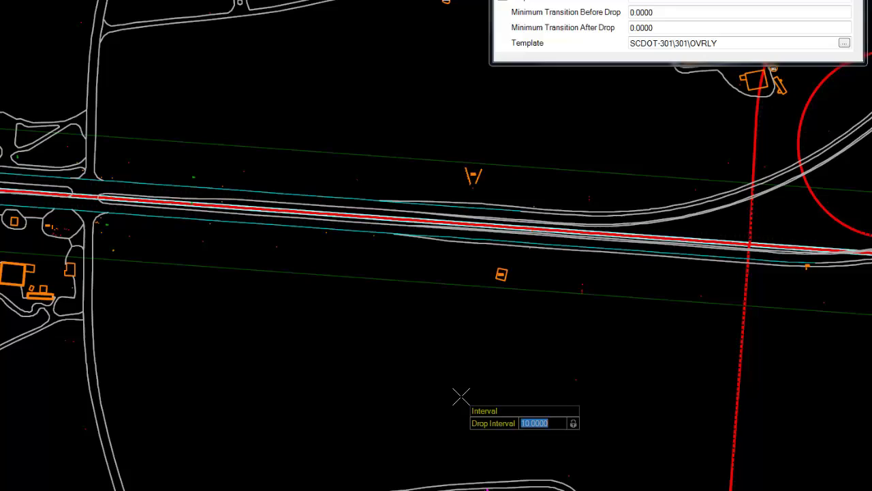
pyautogui.click(454, 397)
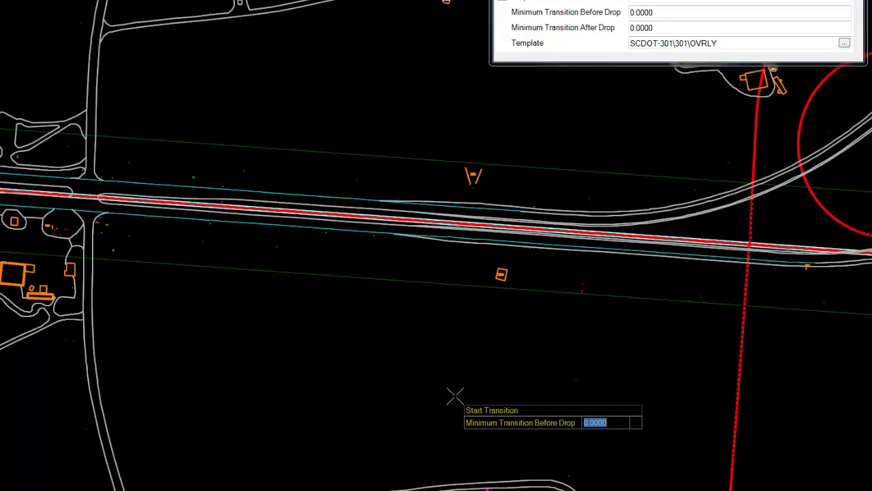
pyautogui.click(456, 396)
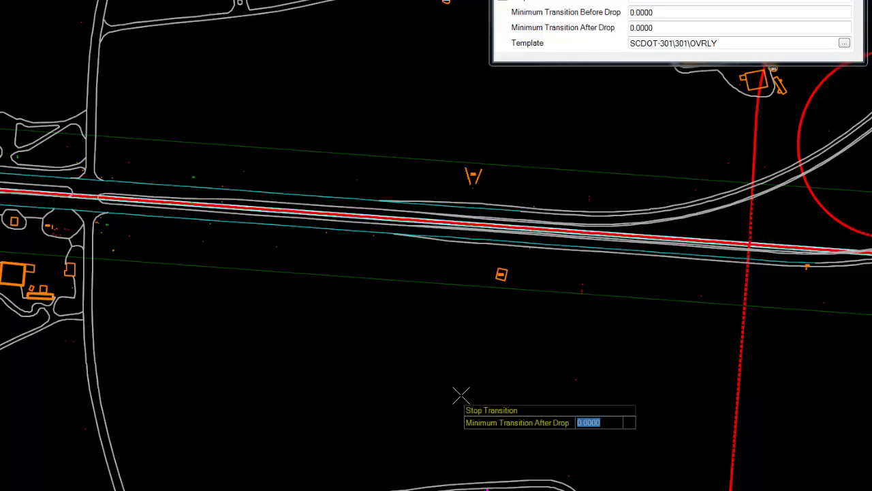
# Step: Keep zero transition after to process corridor 301, review it, and expand Corridor Modeling
pyautogui.click(423, 392)
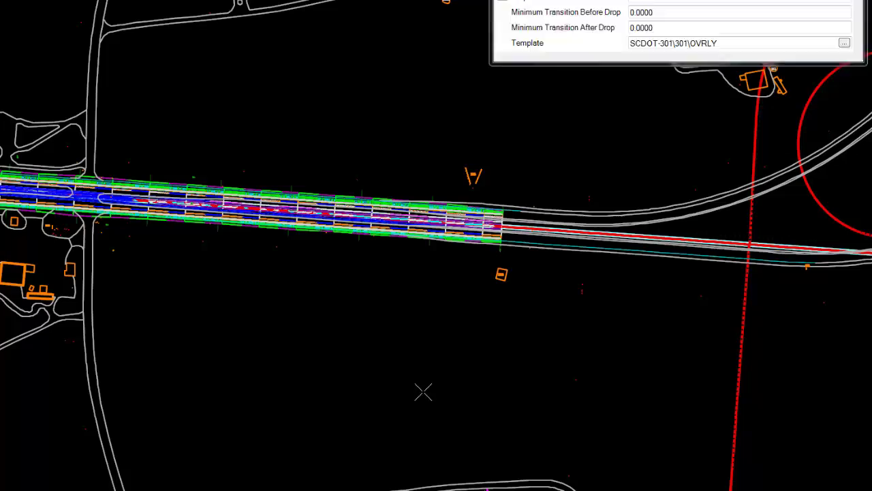
pyautogui.scroll(-1, 481, 364)
pyautogui.moveTo(242, 335); pyautogui.dragTo(469, 366, button='middle')
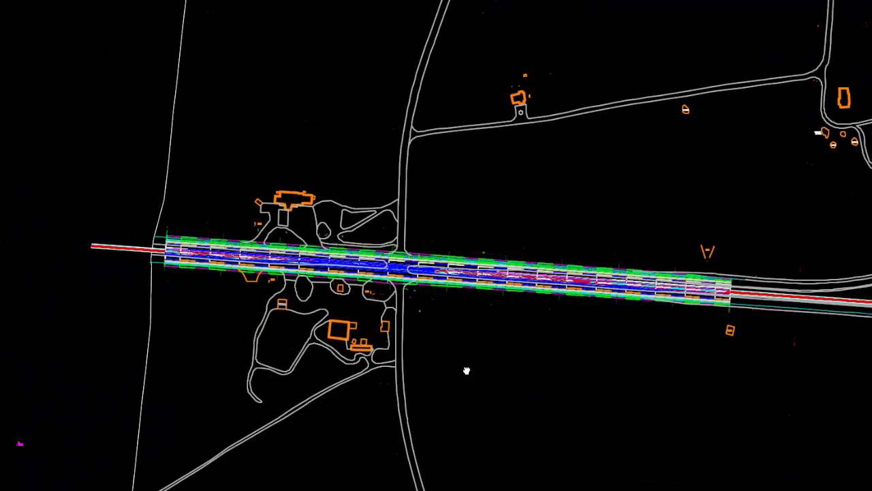
pyautogui.scroll(2, 321, 254)
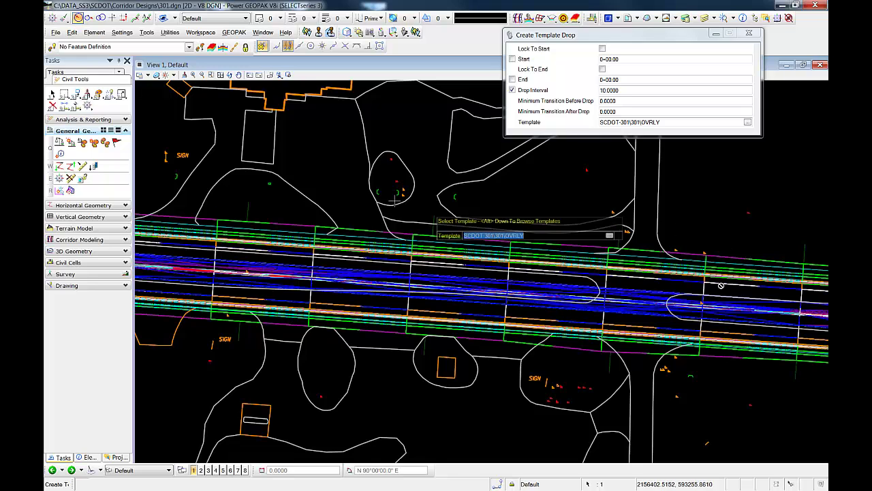
pyautogui.click(111, 239)
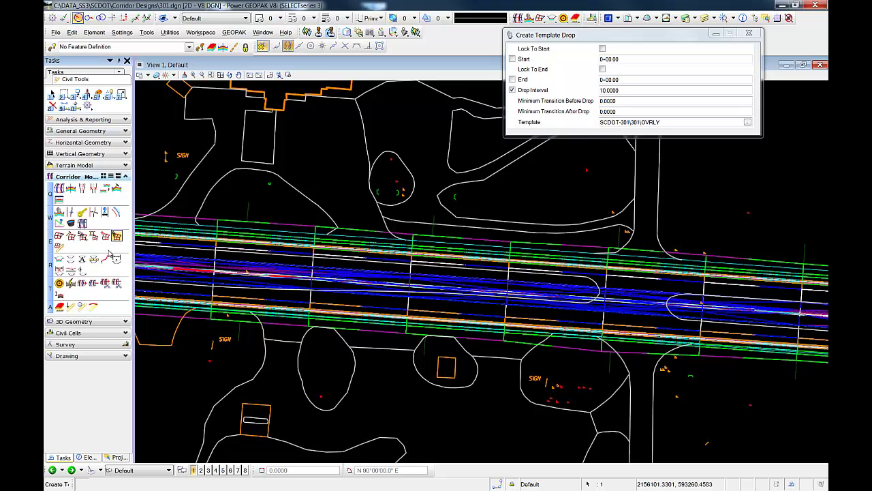
# Step: Open the OVRLY template from SCDOT-301 > 301 in the template editor
pyautogui.click(117, 189)
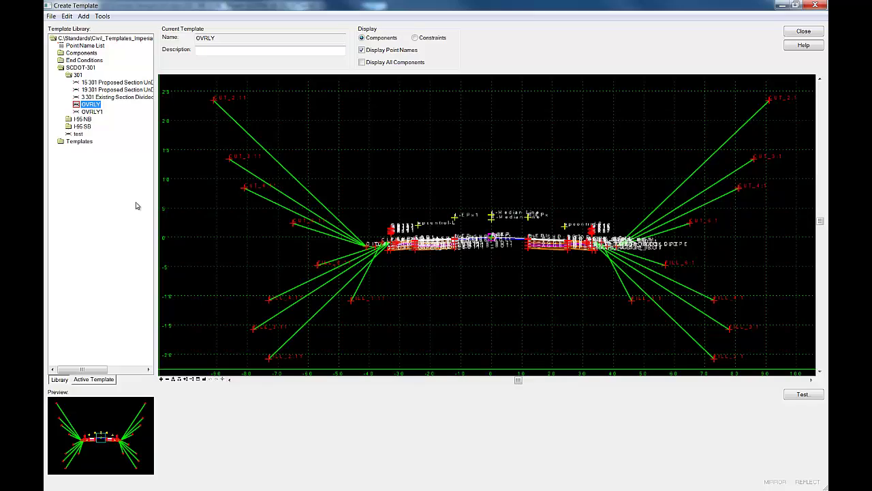
pyautogui.scroll(3, 522, 243)
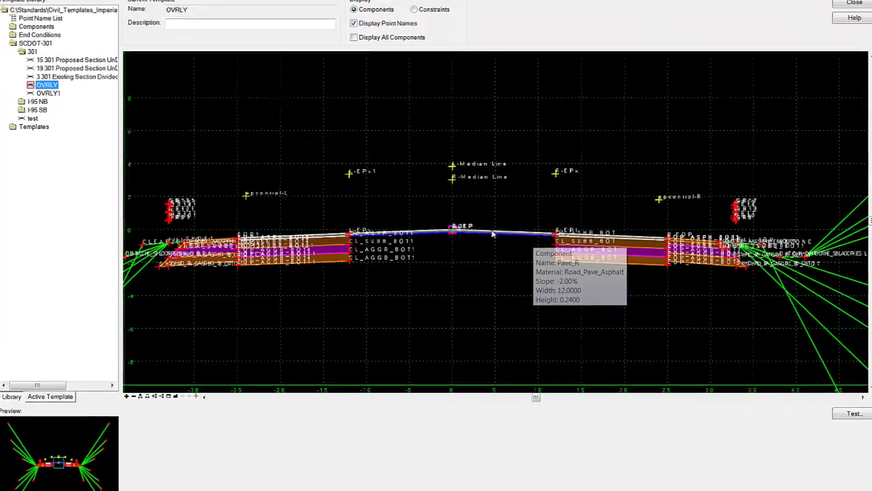
pyautogui.scroll(3, 545, 237)
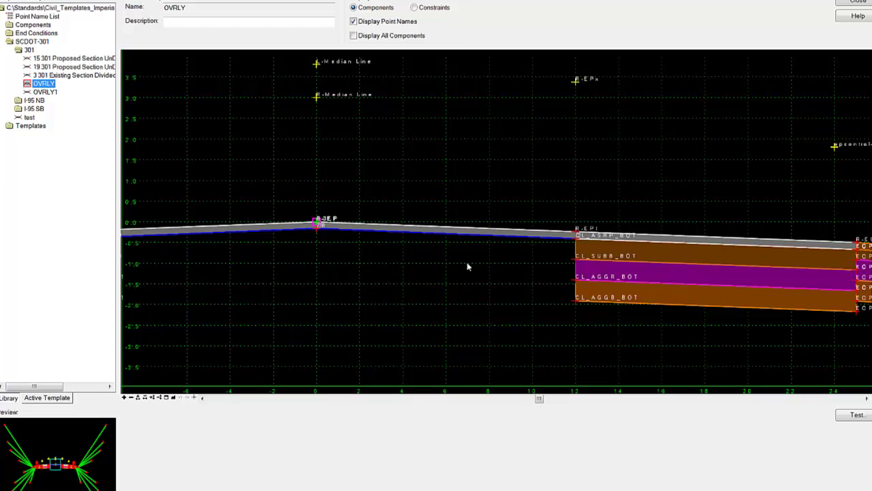
# Step: Test the horizontal point control of the lower Median Line point
pyautogui.moveTo(345, 224)
pyautogui.rightClick(317, 100)
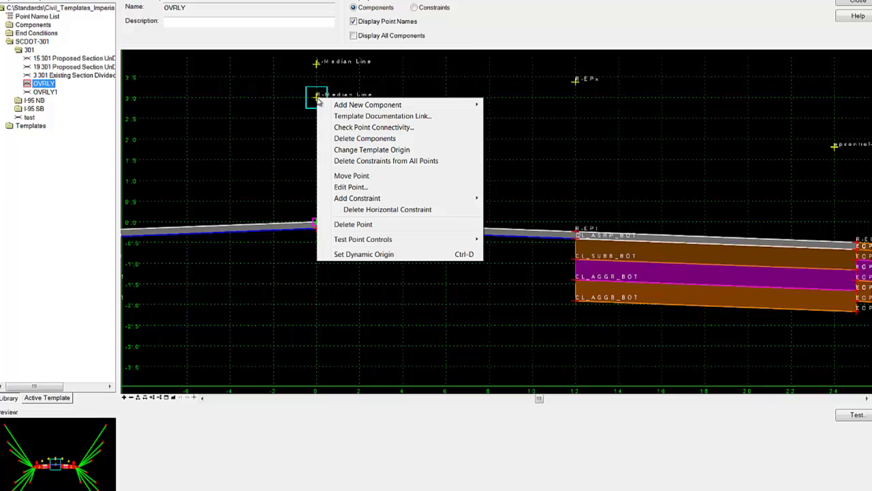
pyautogui.moveTo(474, 243)
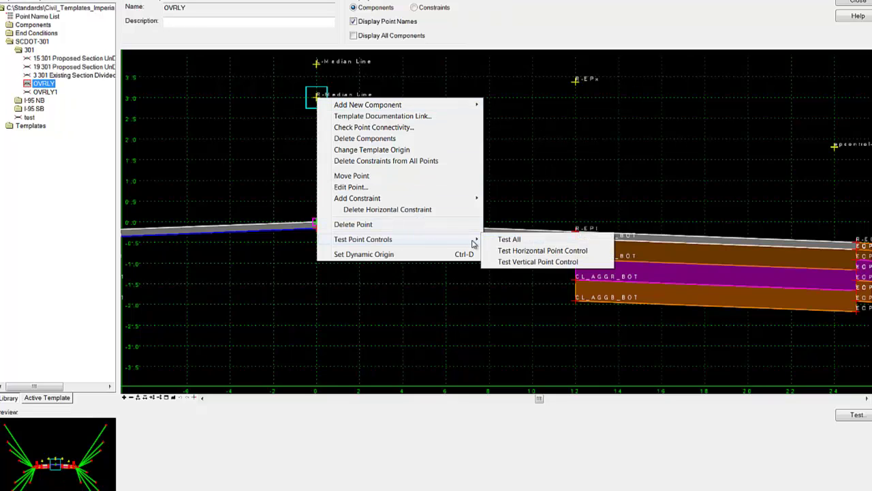
pyautogui.click(506, 251)
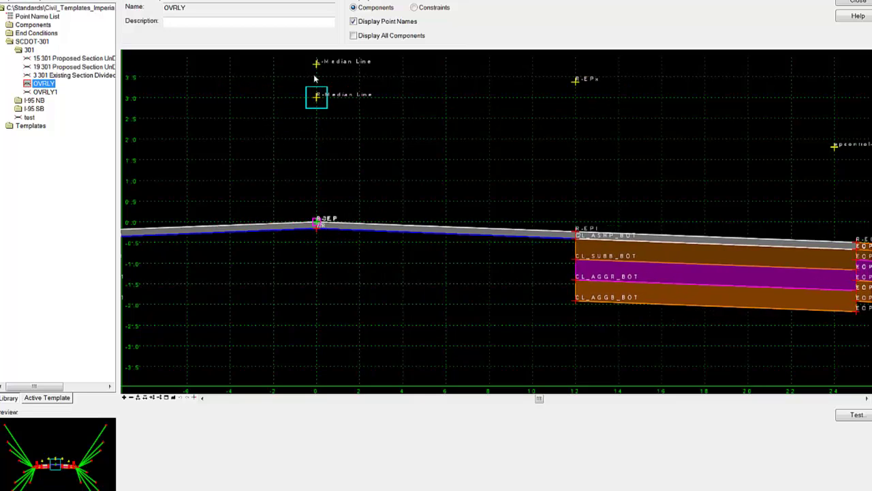
pyautogui.scroll(-2, 394, 166)
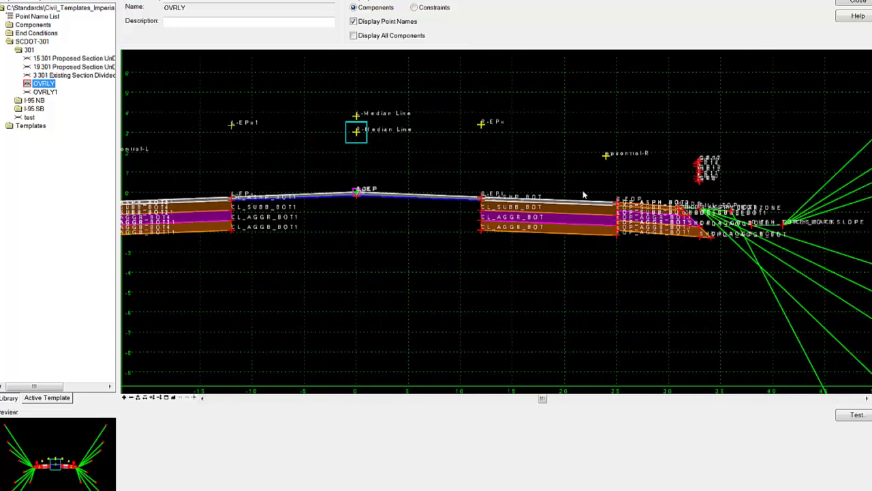
# Step: Test R-EPx's horizontal control, sliding it sideways so the right pavement edge follows
pyautogui.moveTo(584, 195); pyautogui.dragTo(597, 228, button='middle')
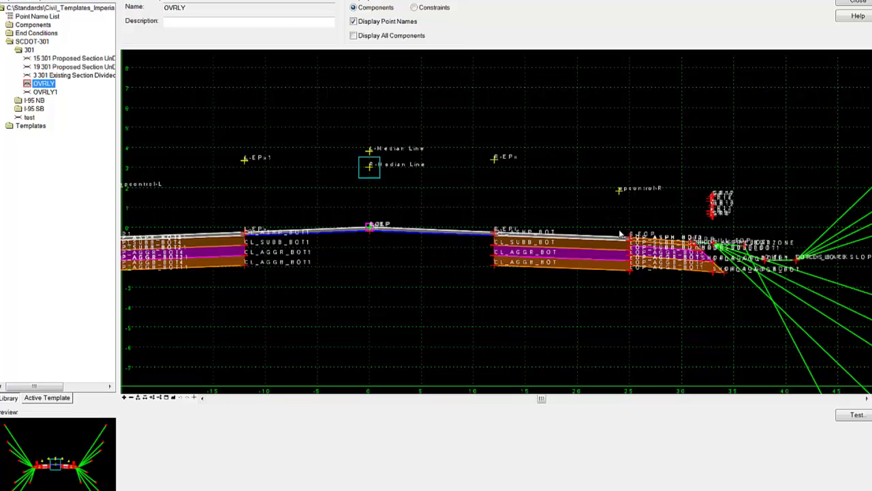
pyautogui.moveTo(625, 239)
pyautogui.moveTo(495, 162)
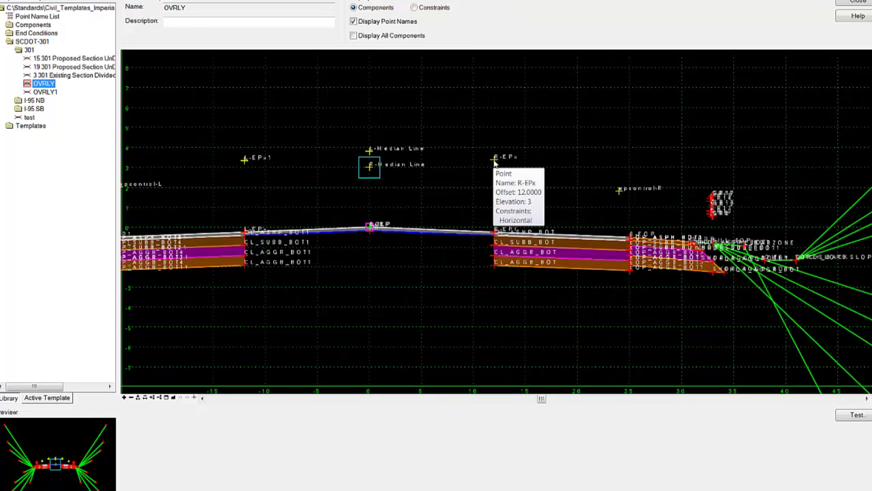
pyautogui.rightClick(495, 161)
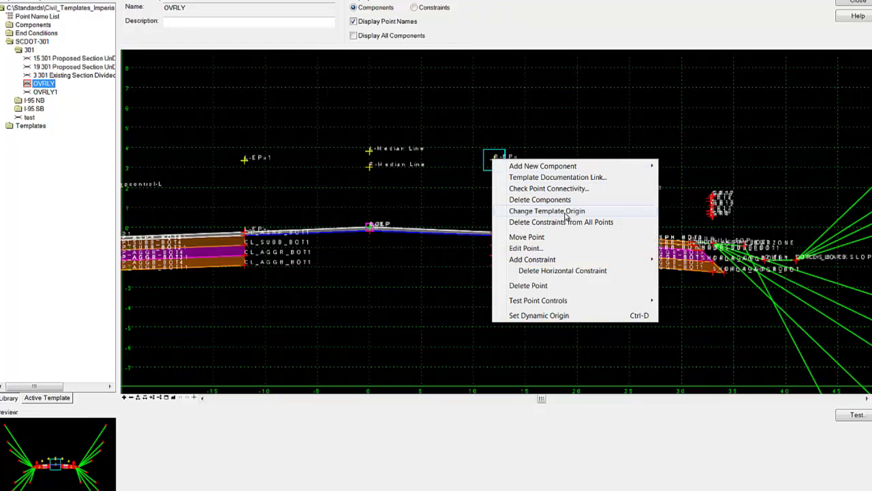
pyautogui.moveTo(596, 300)
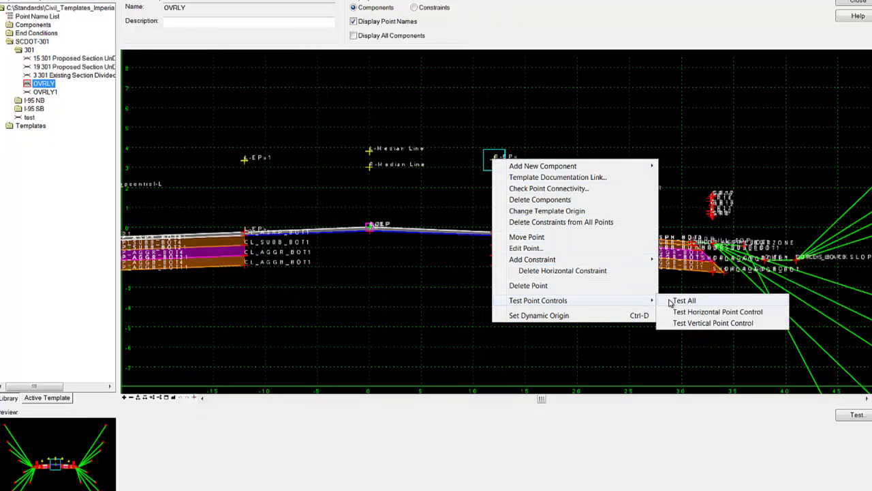
pyautogui.click(681, 312)
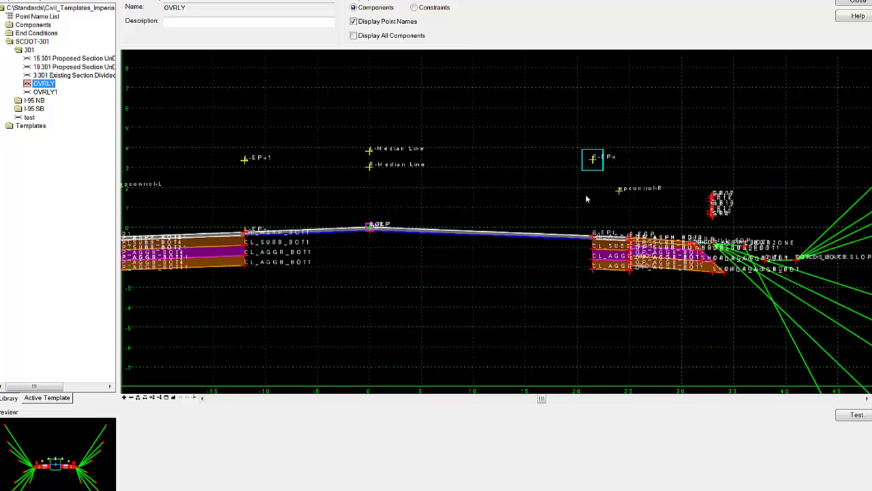
pyautogui.moveTo(533, 198); pyautogui.dragTo(494, 197)
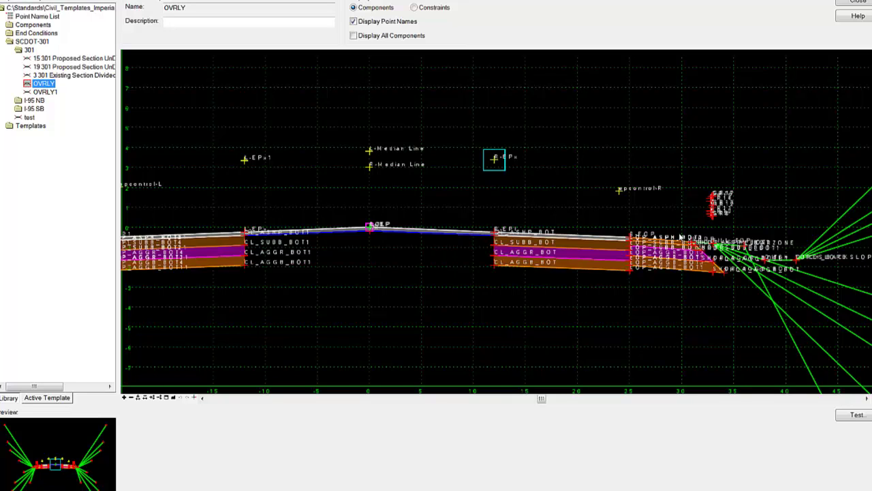
# Step: Zoom and re-centre the template view on the full cross-section
pyautogui.scroll(-2, 634, 221)
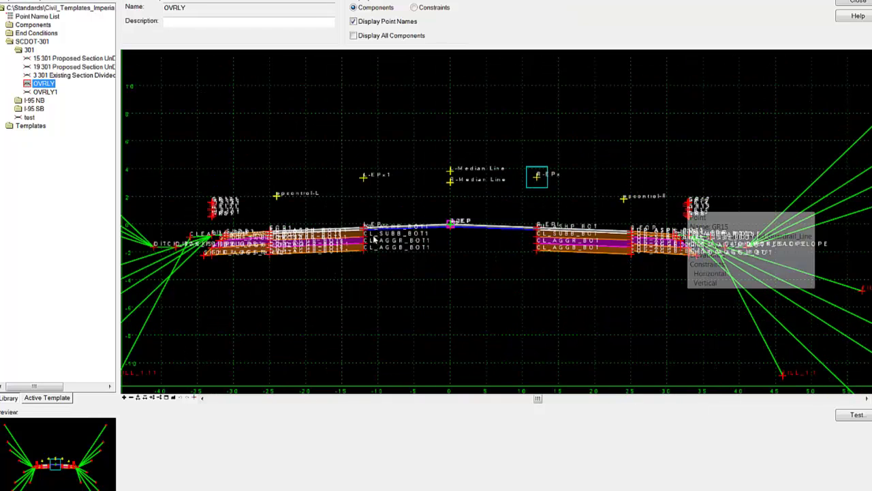
pyautogui.scroll(1, 204, 225)
pyautogui.scroll(1, 212, 215)
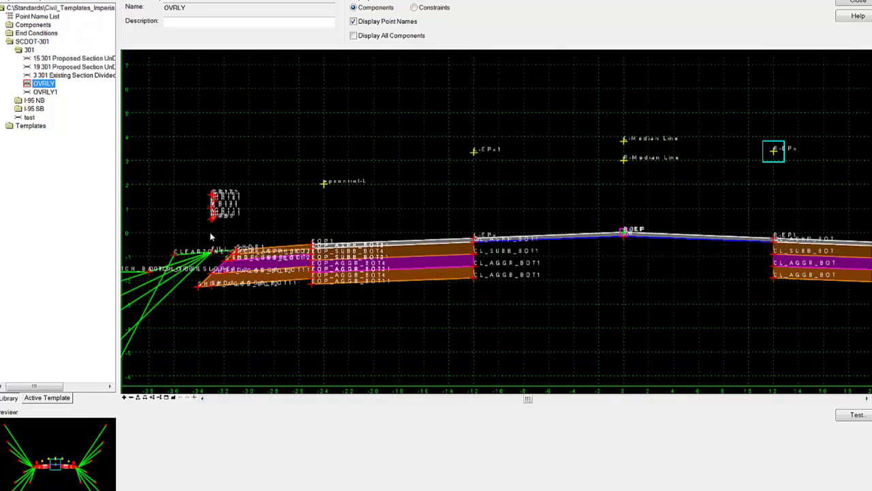
pyautogui.moveTo(212, 195)
pyautogui.scroll(-3, 210, 237)
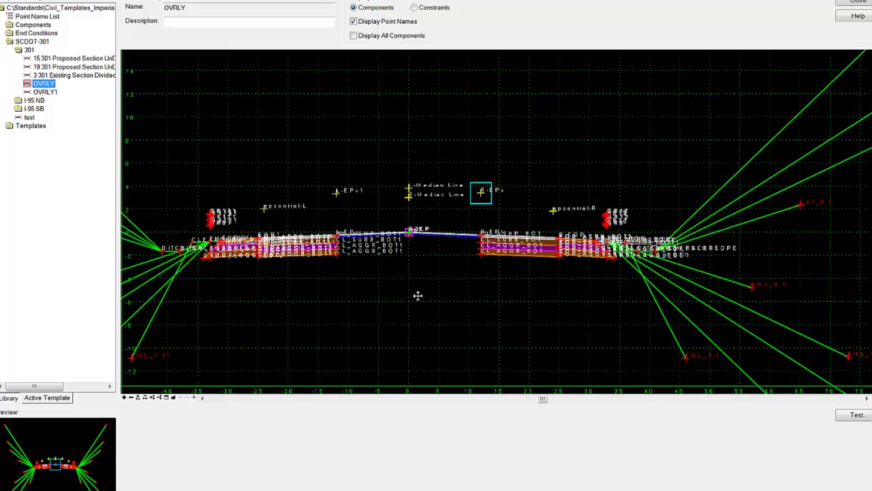
pyautogui.moveTo(416, 293); pyautogui.dragTo(473, 280, button='middle')
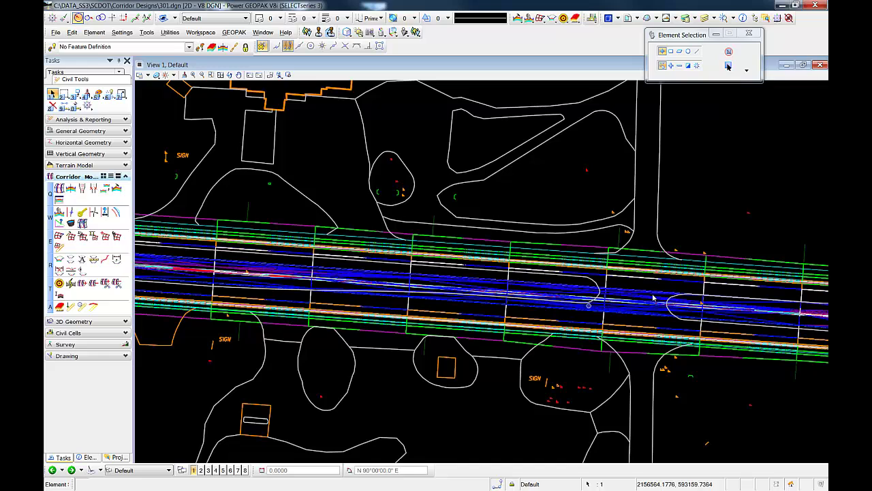
# Step: Pan along the road in the 301.dgn plan and select corridor 301
pyautogui.moveTo(653, 298); pyautogui.dragTo(559, 320, button='middle')
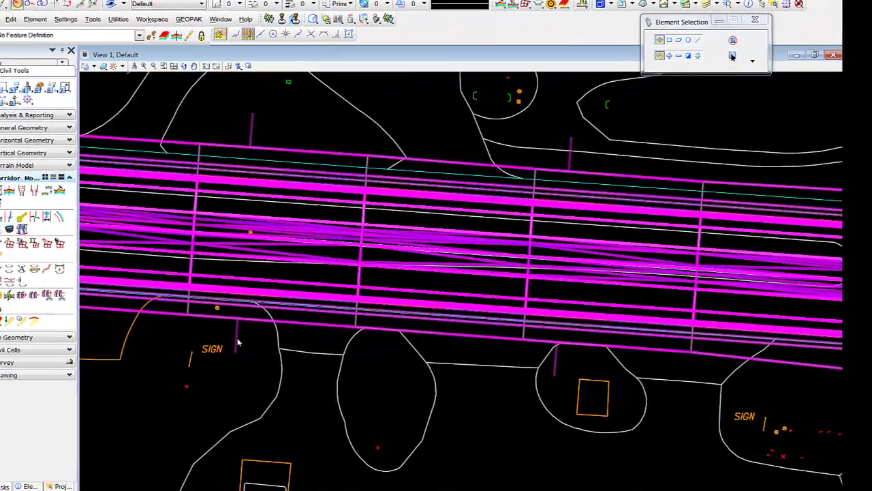
pyautogui.click(279, 324)
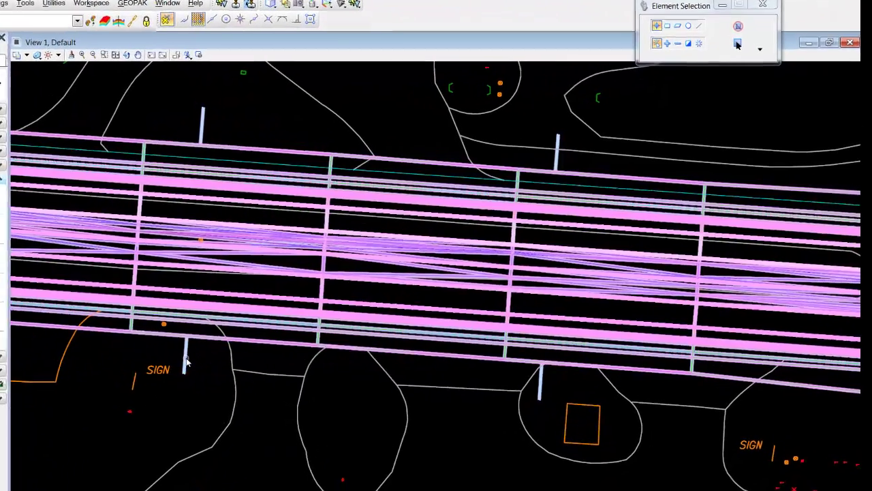
# Step: Start a new point control using the corridor start and a picked stop station
pyautogui.click(266, 356)
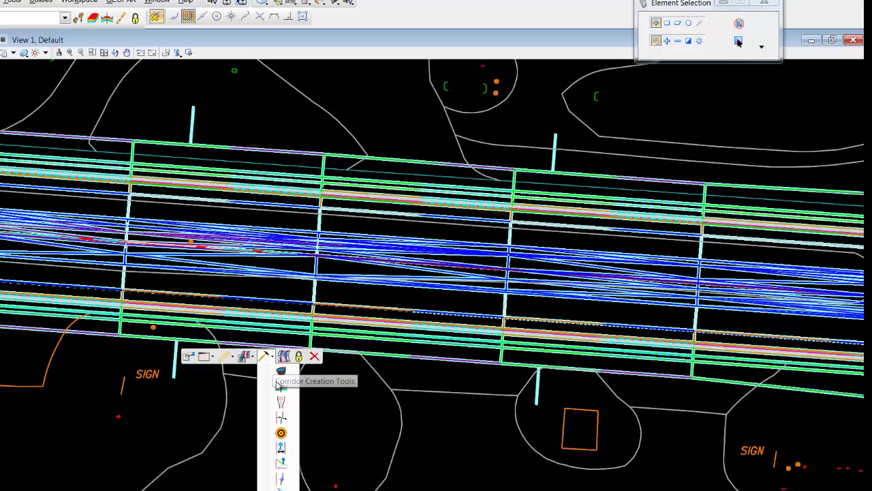
pyautogui.click(281, 478)
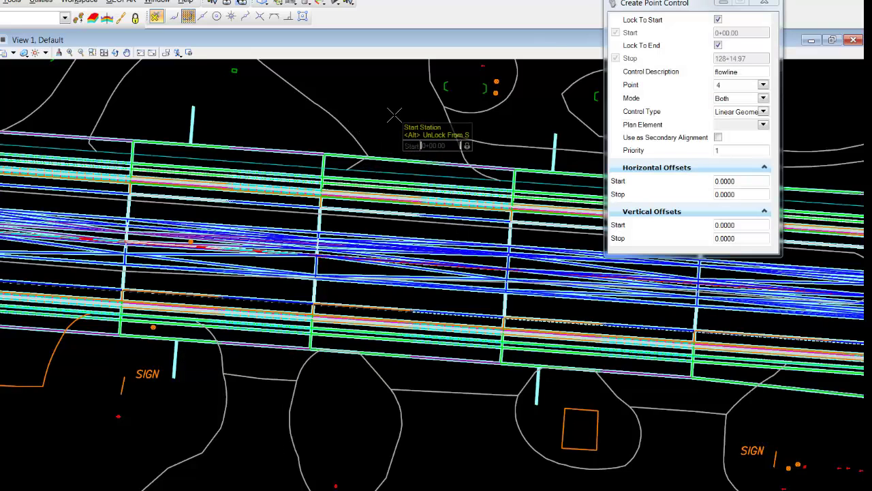
pyautogui.scroll(-2, 388, 117)
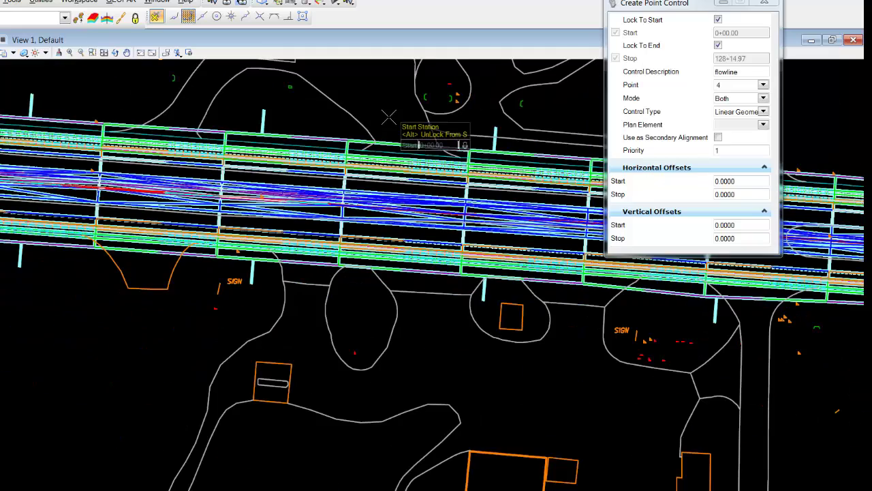
pyautogui.click(389, 118)
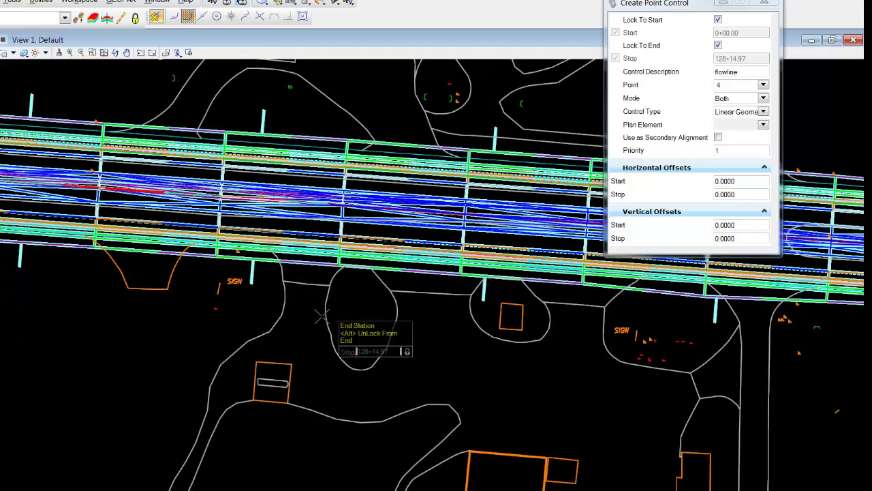
pyautogui.scroll(-3, 201, 334)
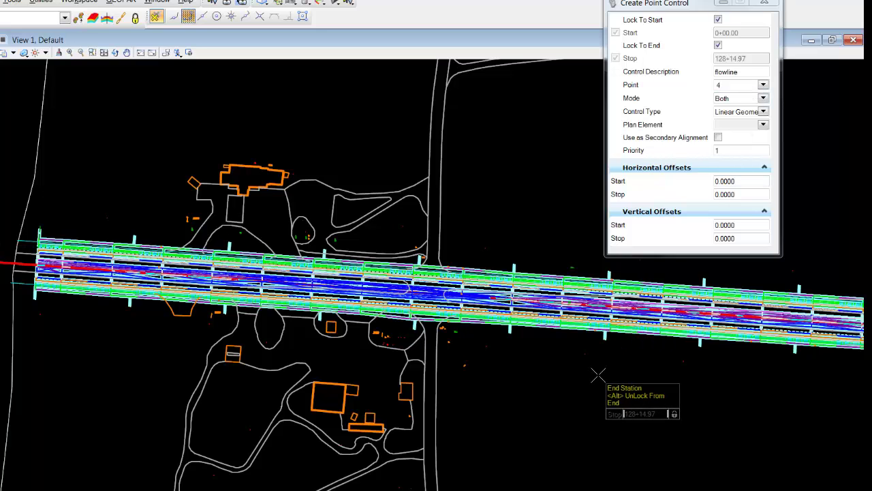
pyautogui.scroll(-2, 518, 412)
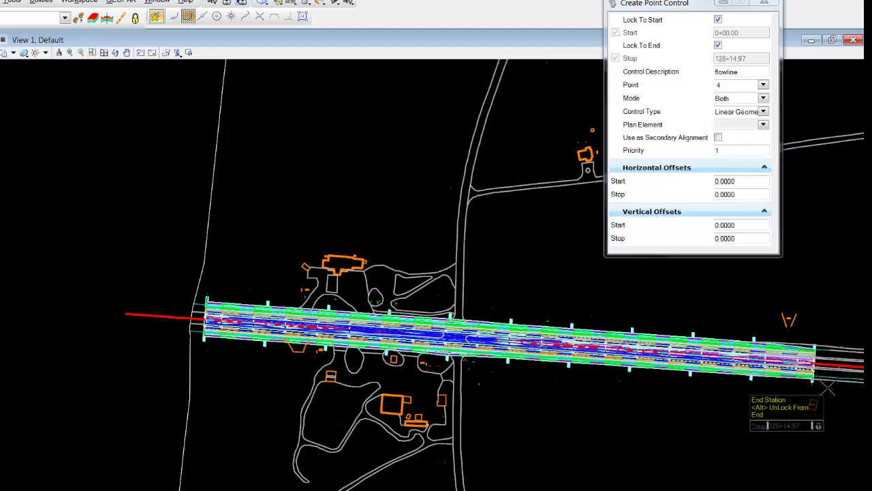
pyautogui.press('alt')
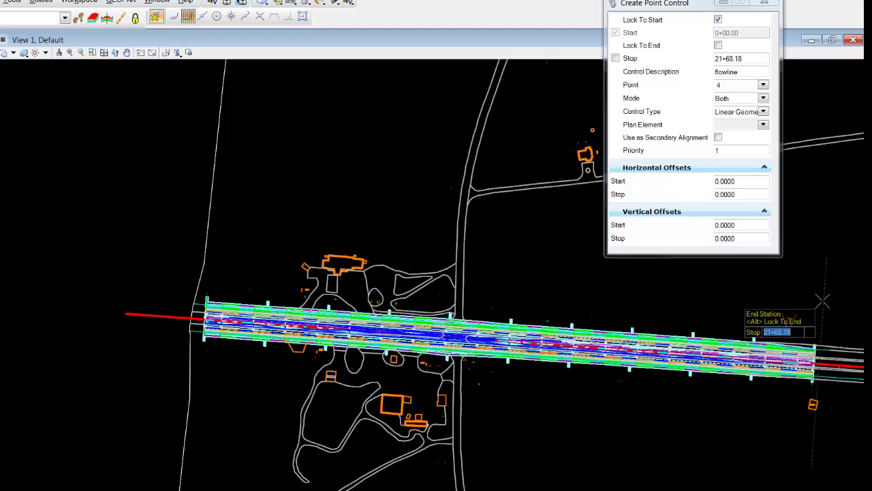
pyautogui.click(823, 300)
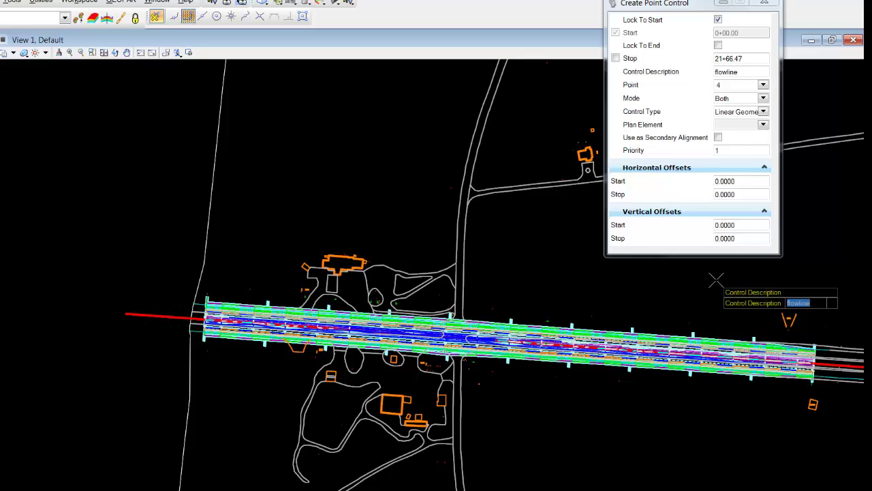
# Step: Name the control X-EOP-R and make R-EPx the controlled point
pyautogui.write('X-EOP-R')
pyautogui.press('Return')
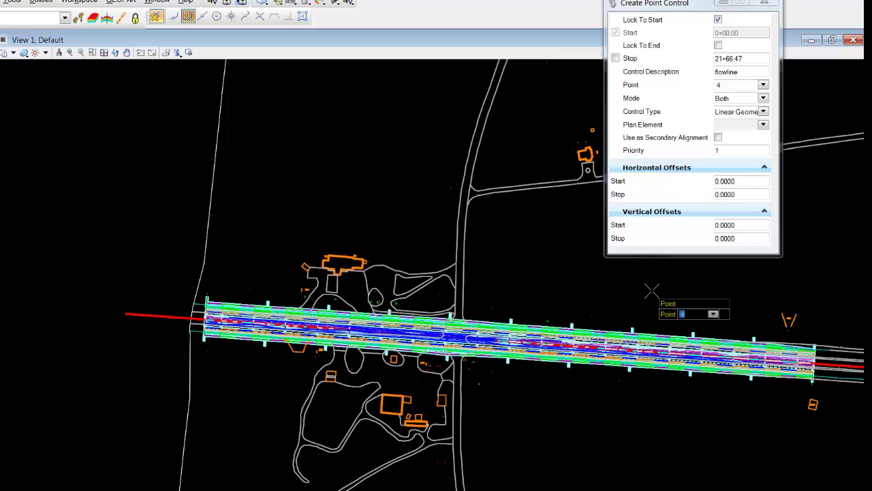
pyautogui.click(763, 85)
pyautogui.scroll(-5, 782, 121)
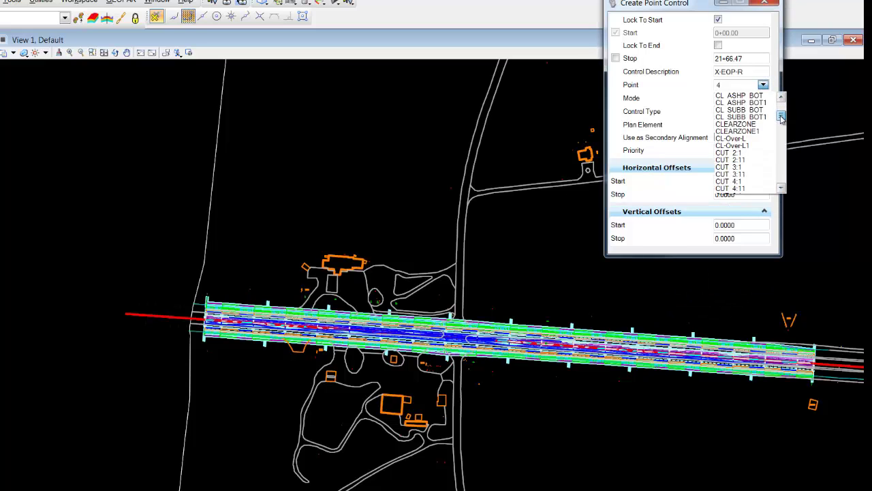
pyautogui.moveTo(782, 120); pyautogui.dragTo(785, 165)
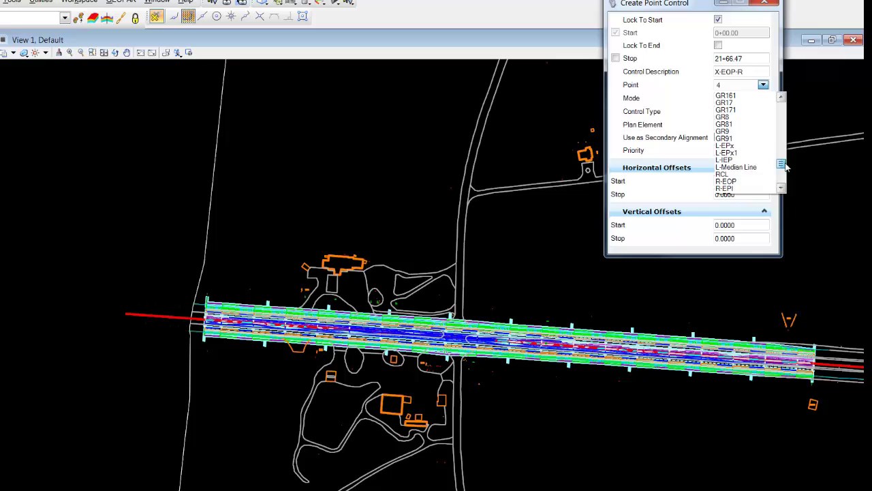
pyautogui.scroll(-2, 770, 168)
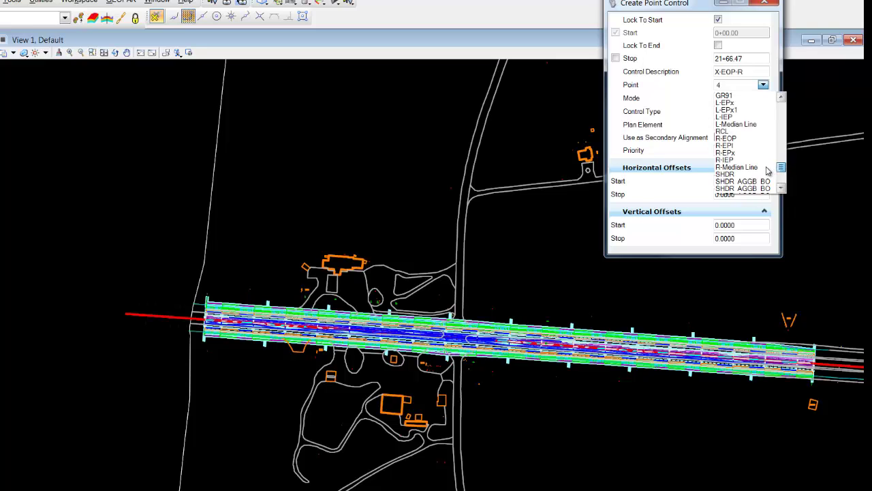
pyautogui.scroll(-1, 744, 169)
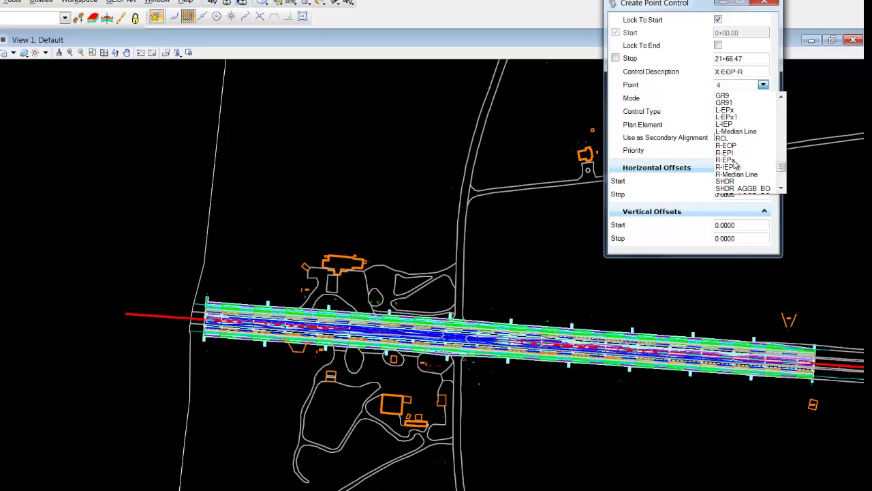
pyautogui.click(733, 160)
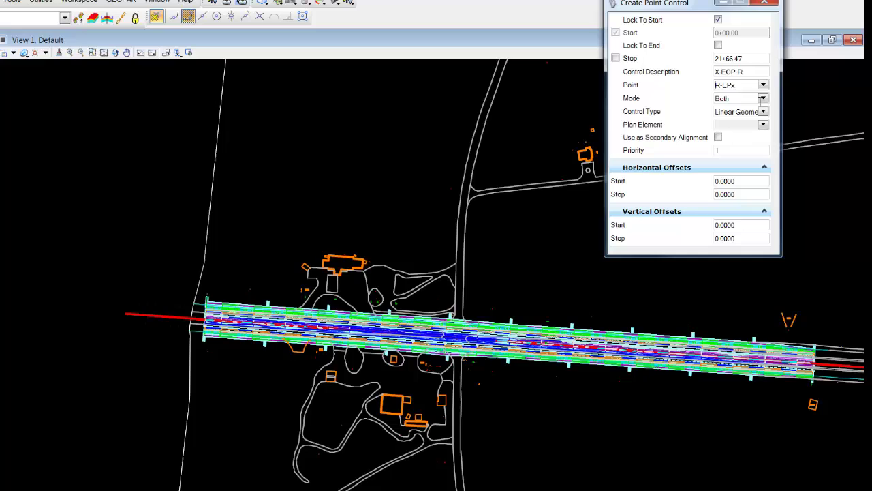
pyautogui.scroll(-1, 765, 101)
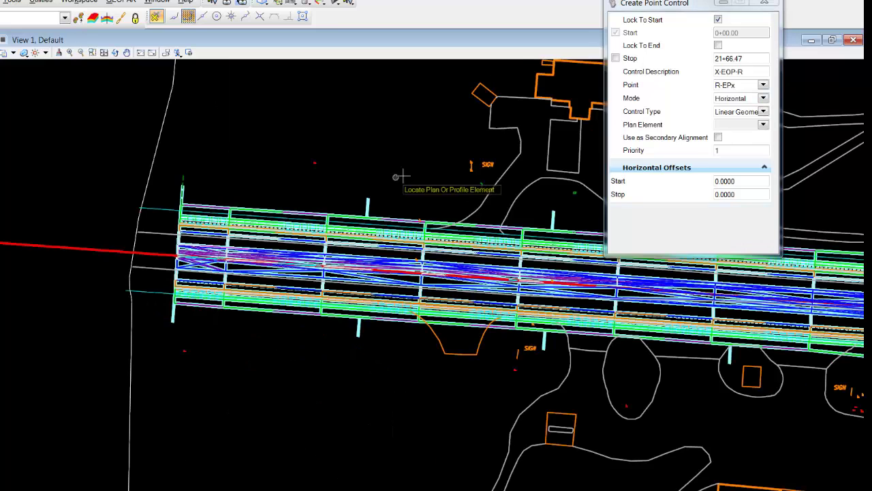
# Step: Set Control Type to Feature Definition using E_Road_EdgeOfPavement
pyautogui.click(763, 112)
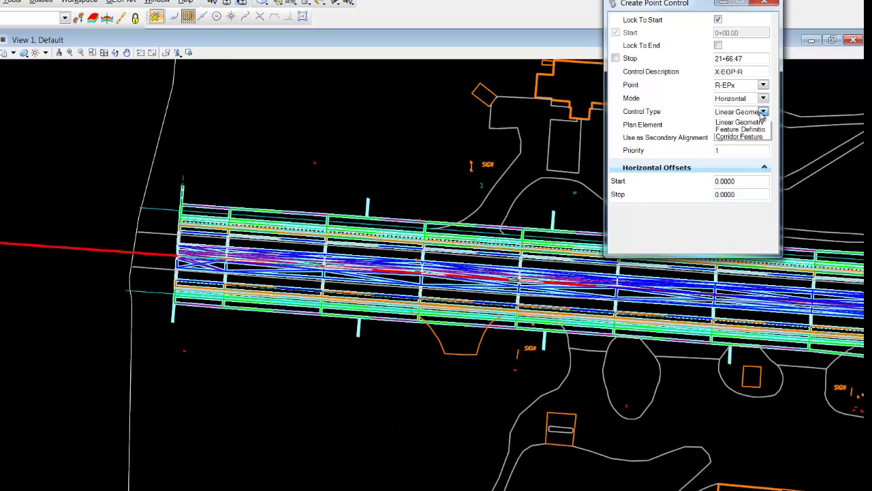
pyautogui.click(747, 130)
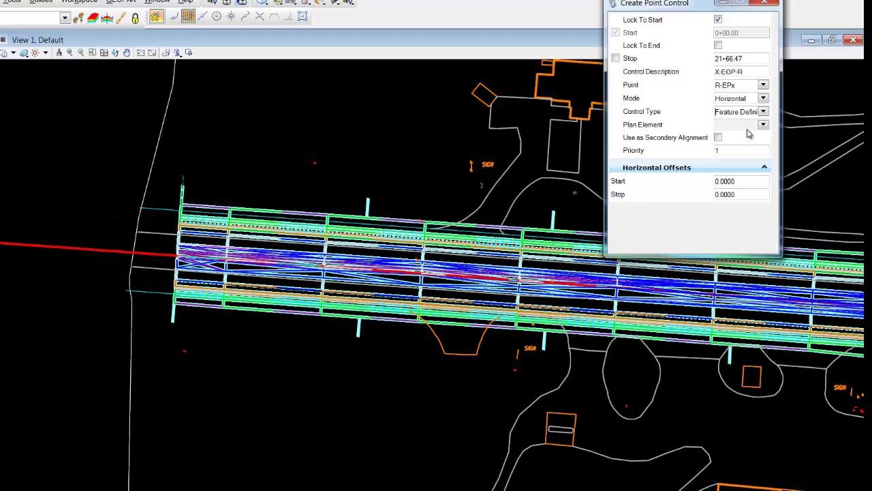
pyautogui.click(764, 126)
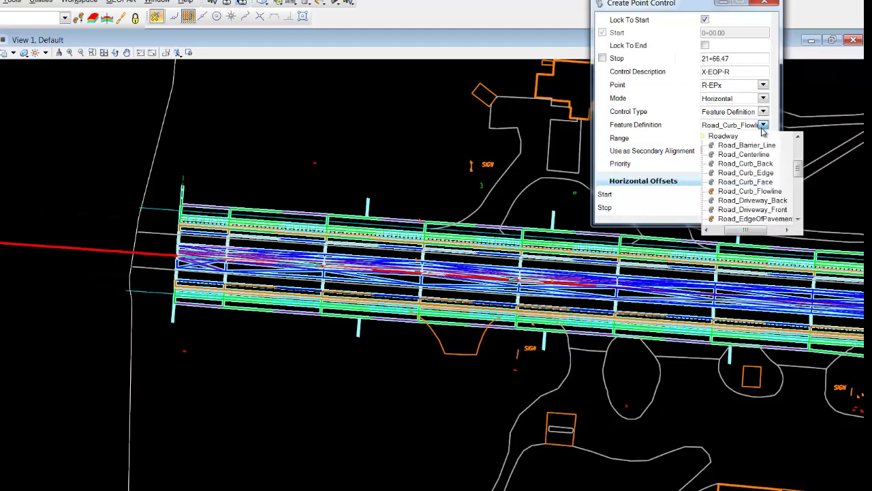
pyautogui.moveTo(798, 172); pyautogui.dragTo(797, 206)
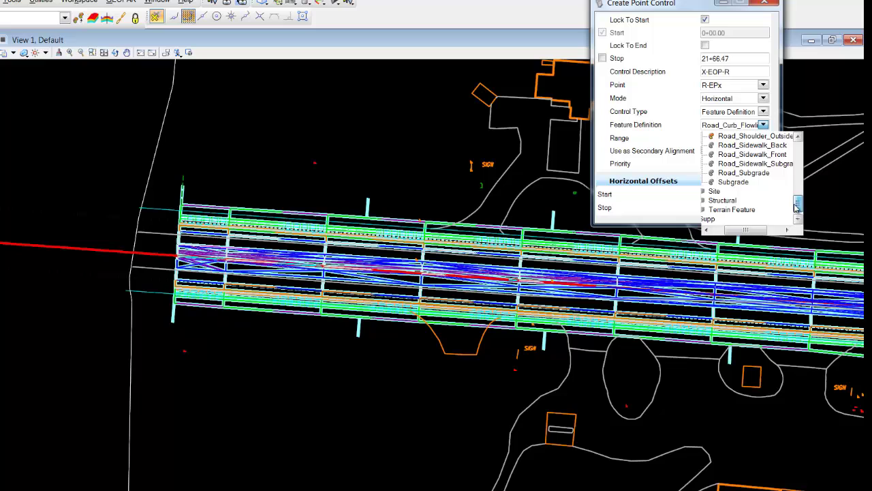
pyautogui.moveTo(755, 230); pyautogui.dragTo(722, 229)
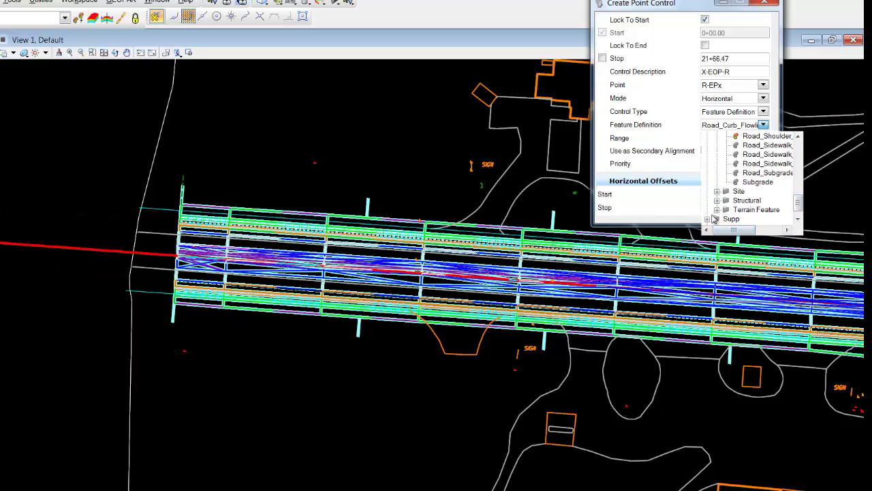
pyautogui.scroll(-1, 713, 222)
pyautogui.click(709, 219)
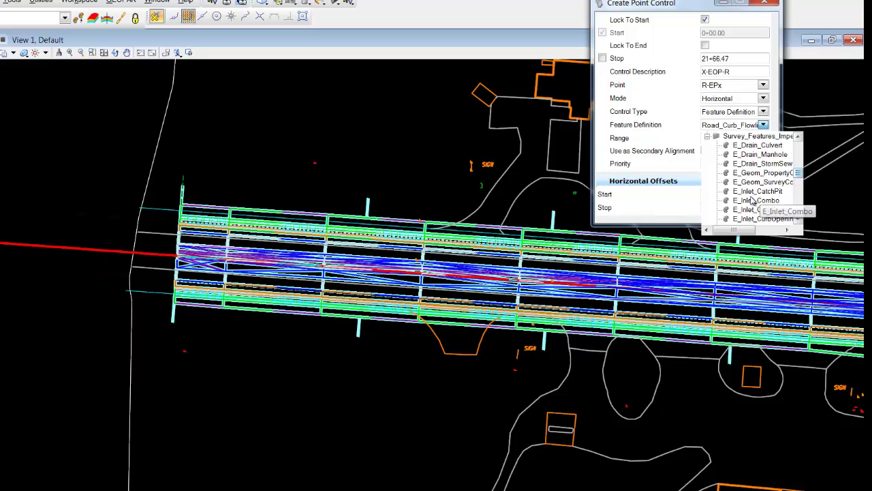
pyautogui.scroll(-4, 775, 197)
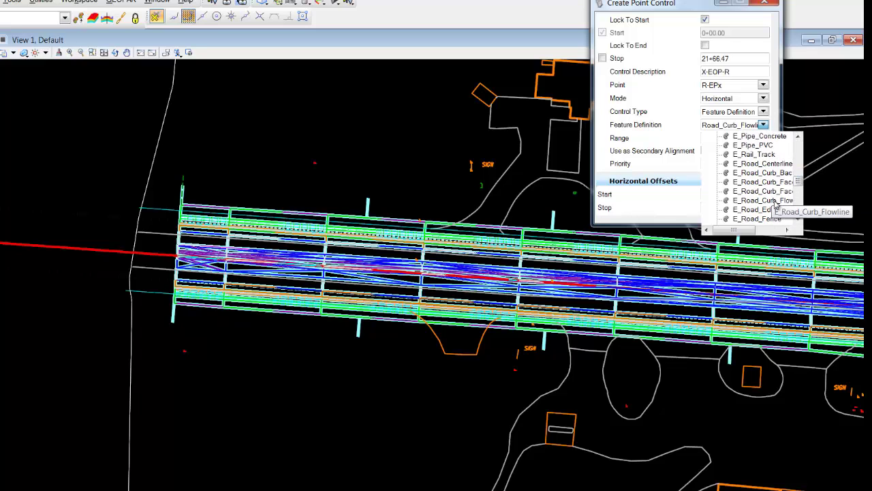
pyautogui.click(776, 211)
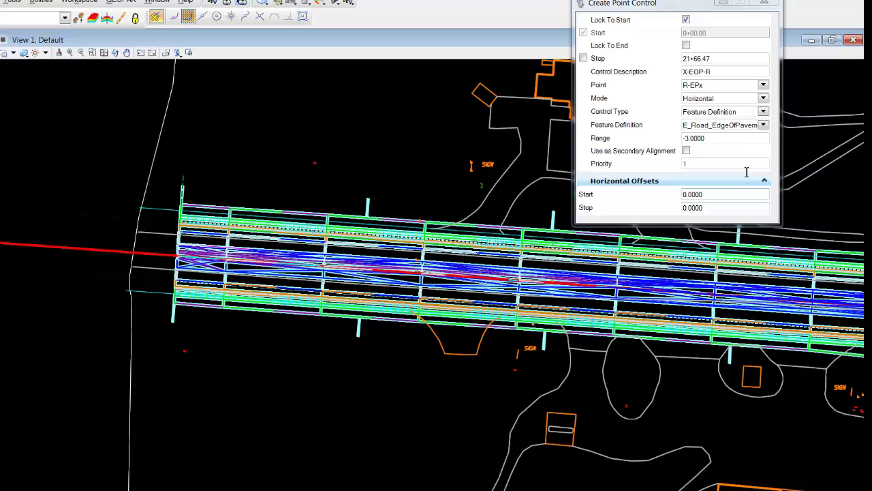
# Step: Set Range to 50 and accept secondary alignment off, priority 1, zero offsets
pyautogui.moveTo(712, 138); pyautogui.dragTo(687, 138)
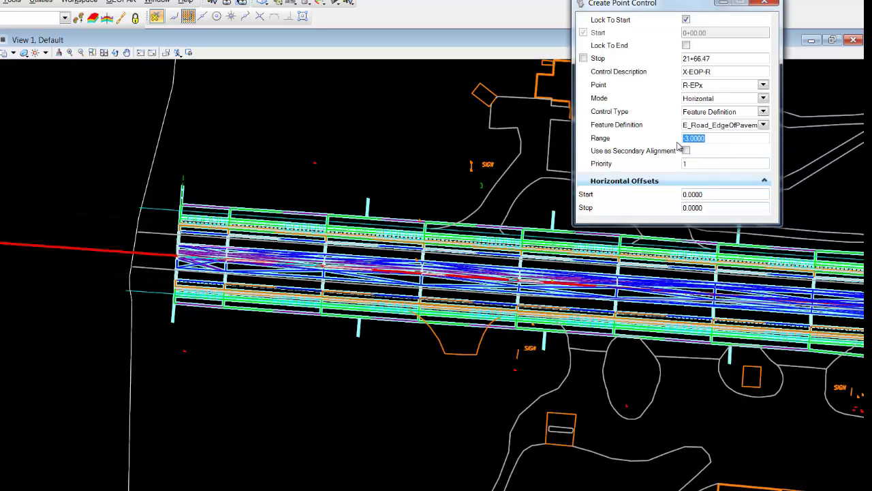
pyautogui.write('50')
pyautogui.press('Tab')
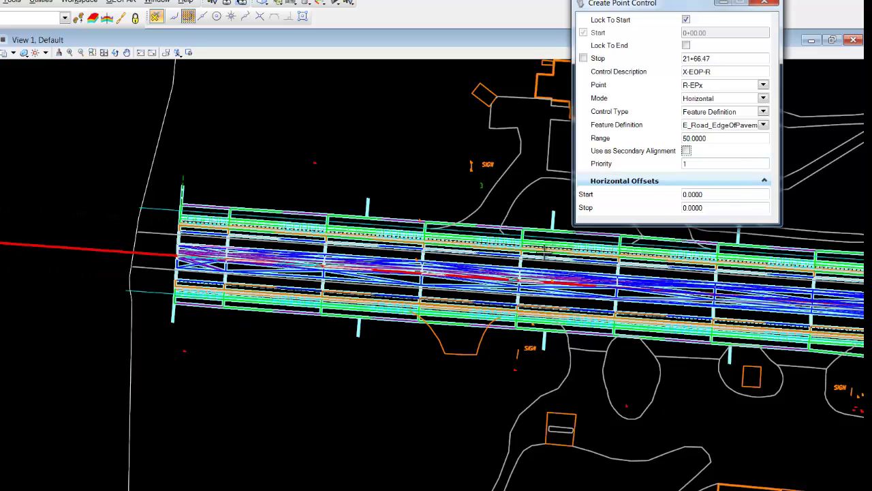
pyautogui.press('Return')
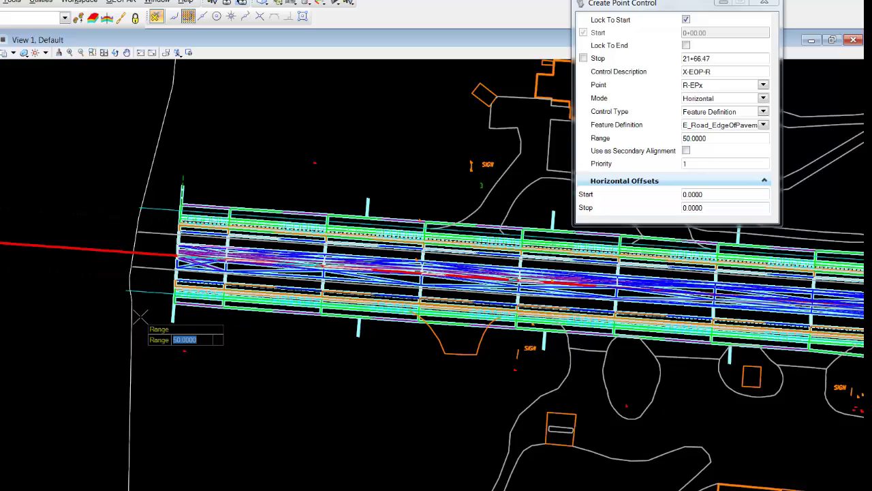
pyautogui.press('Return')
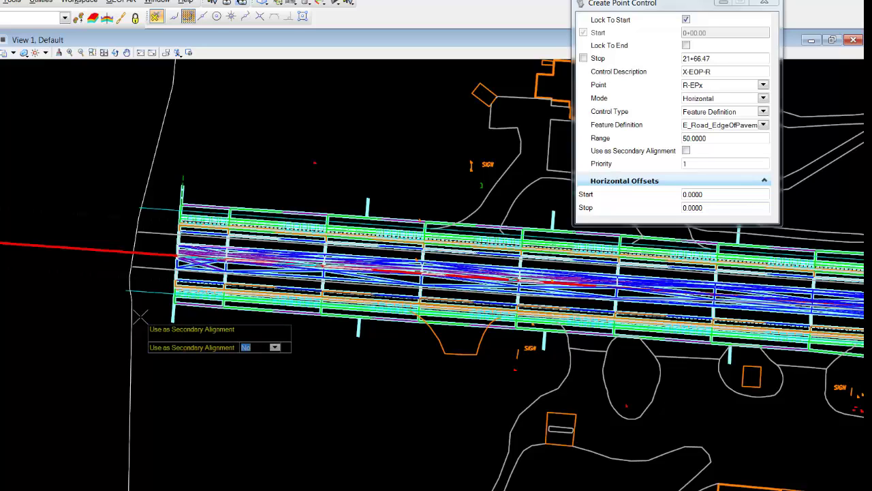
pyautogui.press('Return')
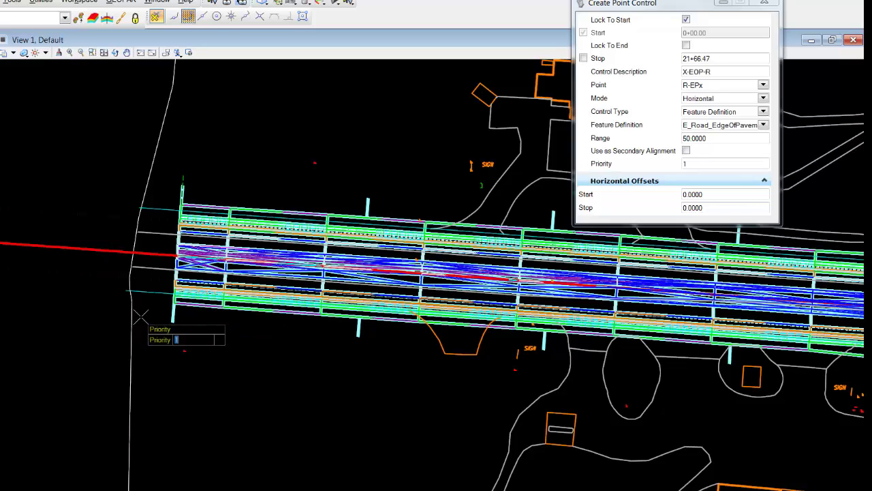
pyautogui.press('Return')
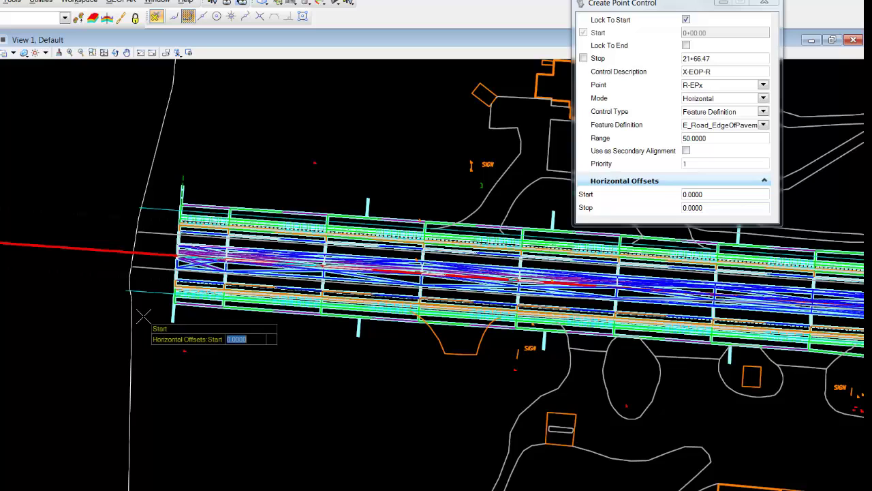
pyautogui.press('Return')
pyautogui.press('Return')
# Step: Place the control's start station at 0+00.00 and pan toward the corridor's far end
pyautogui.click(158, 367)
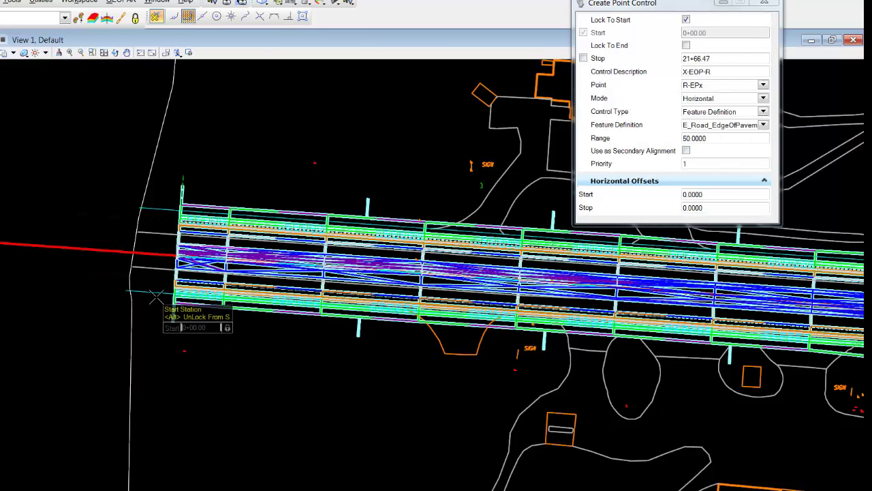
pyautogui.click(348, 382)
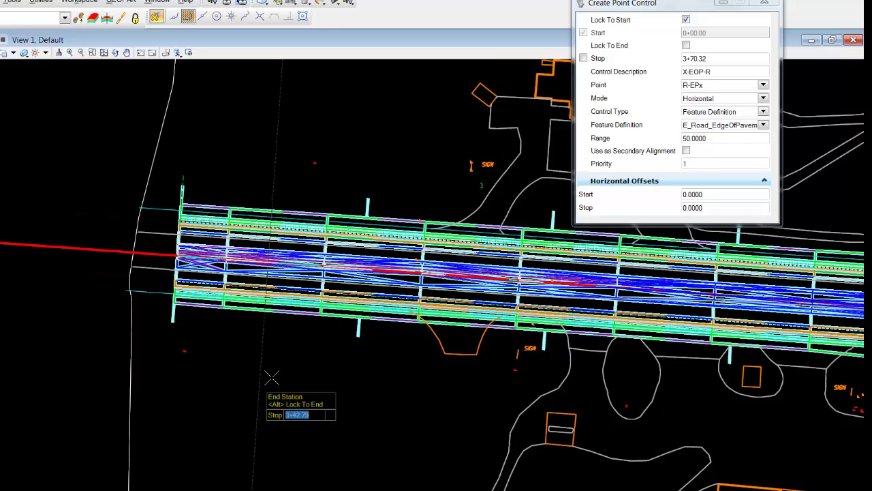
pyautogui.scroll(-2, 255, 378)
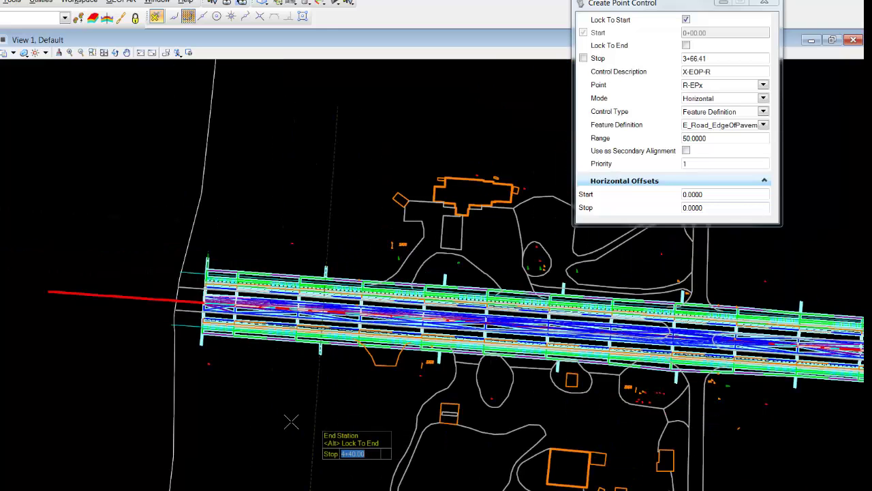
pyautogui.scroll(-2, 292, 422)
pyautogui.moveTo(675, 446); pyautogui.dragTo(426, 425, button='middle')
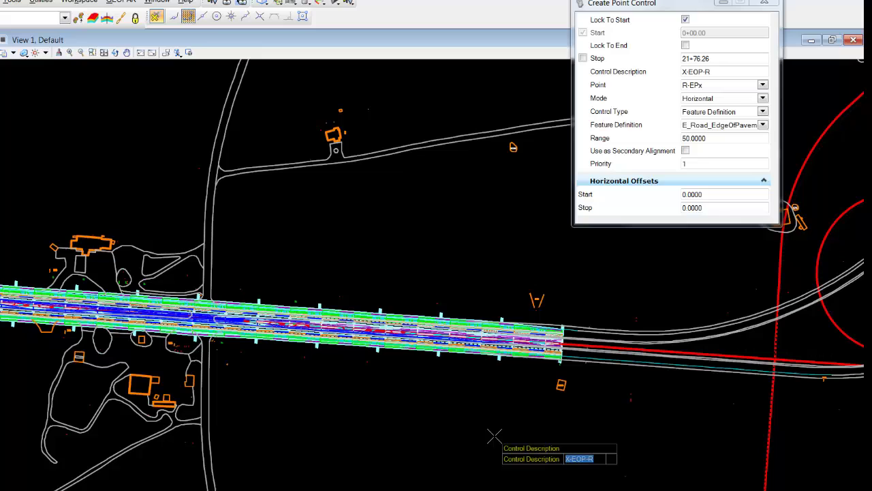
# Step: Set up X-EOP-L on point L-EPx, horizontal, following E_Road_EdgeOfPavement
pyautogui.press('End')
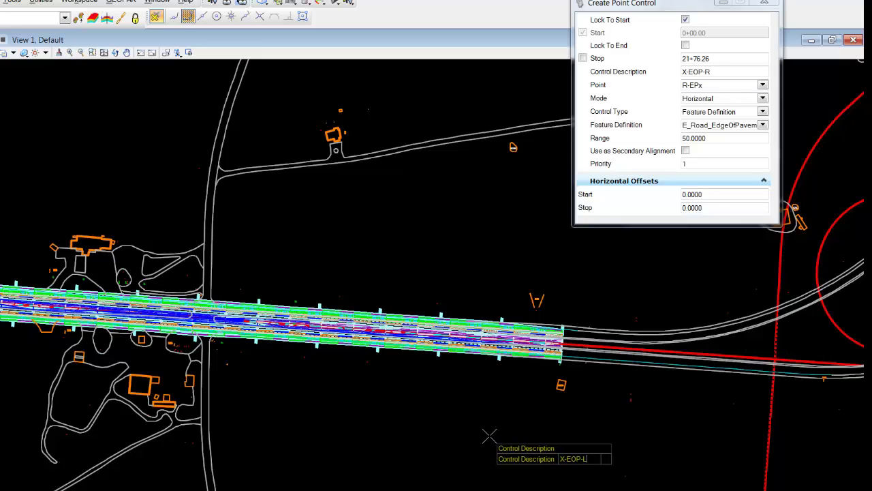
pyautogui.press('Return')
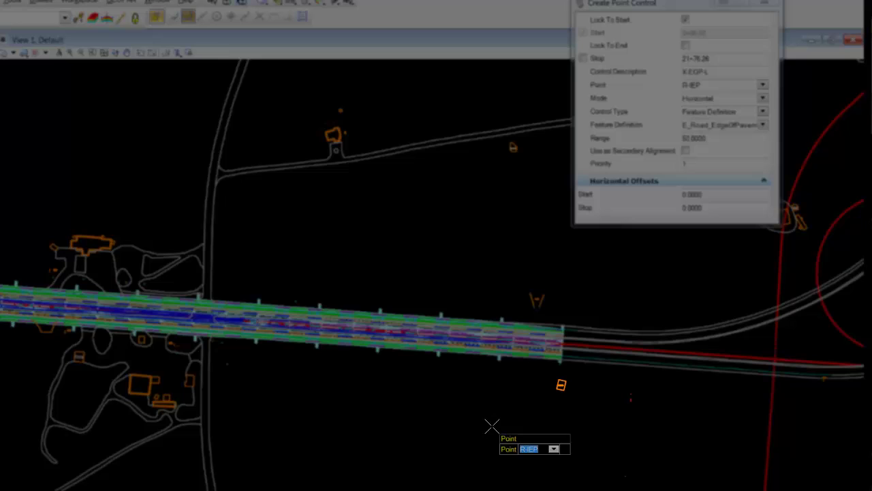
pyautogui.press('Down')
pyautogui.press('Down')
pyautogui.press('Down')
pyautogui.press('Down')
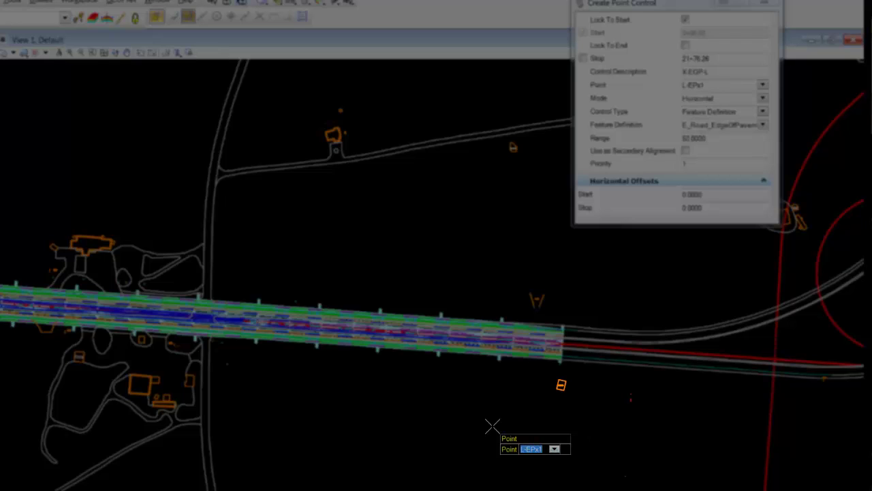
pyautogui.press('Down')
pyautogui.press('Return')
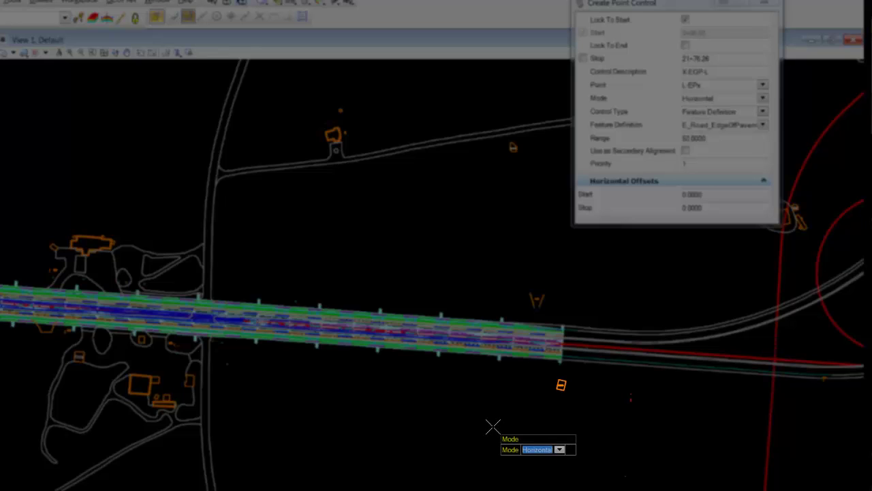
pyautogui.press('Return')
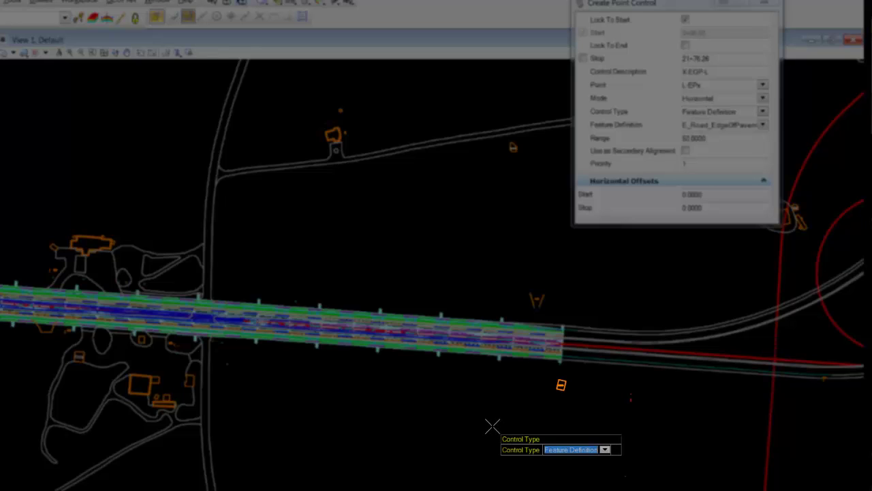
pyautogui.press('Return')
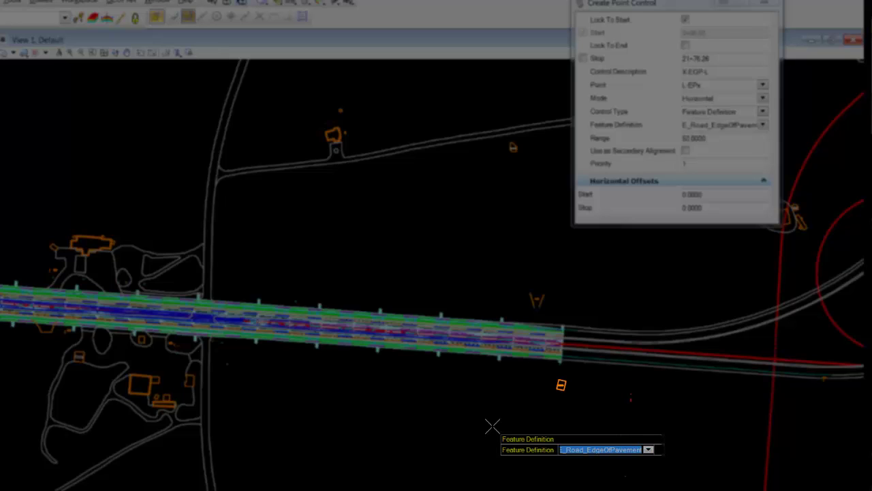
pyautogui.press('Return')
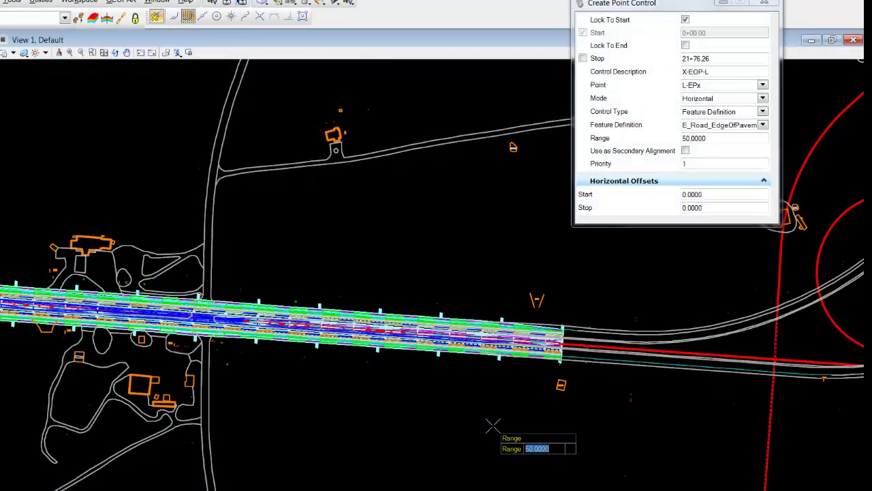
# Step: Give it a Range of -50 with default priority and offsets, then end the command
pyautogui.write('-')
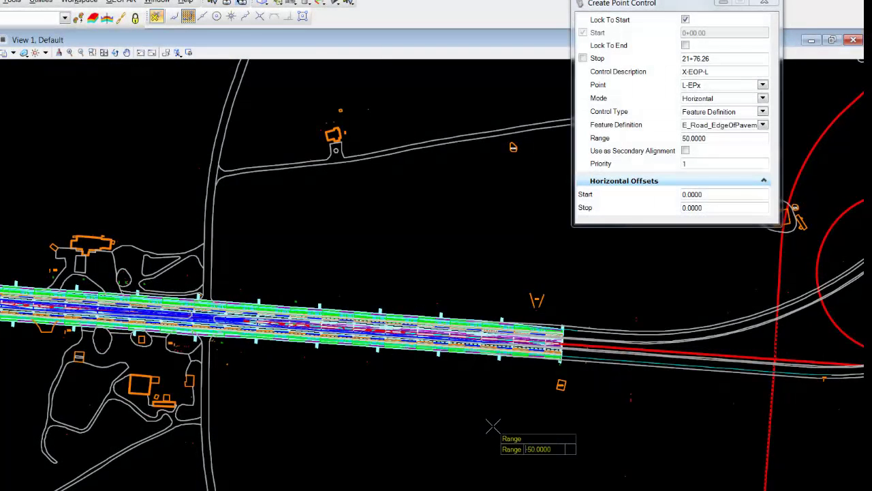
pyautogui.press('Return')
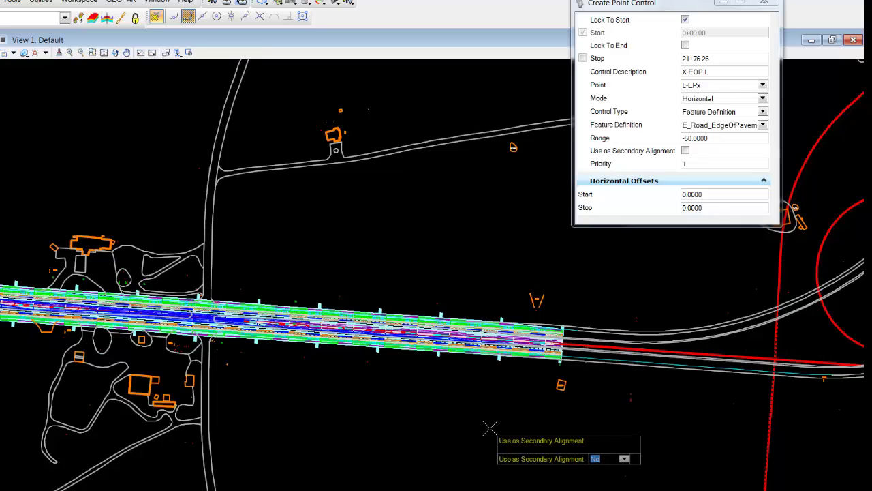
pyautogui.press('Return')
pyautogui.press('Return')
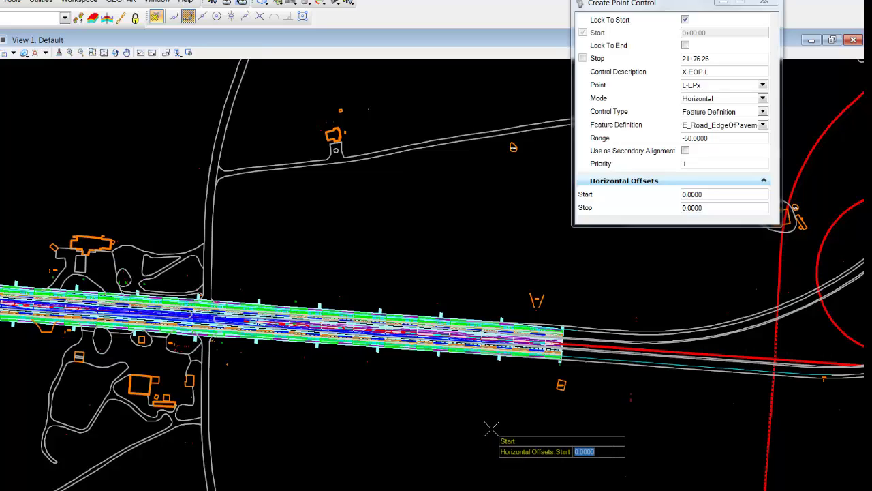
pyautogui.press('Return')
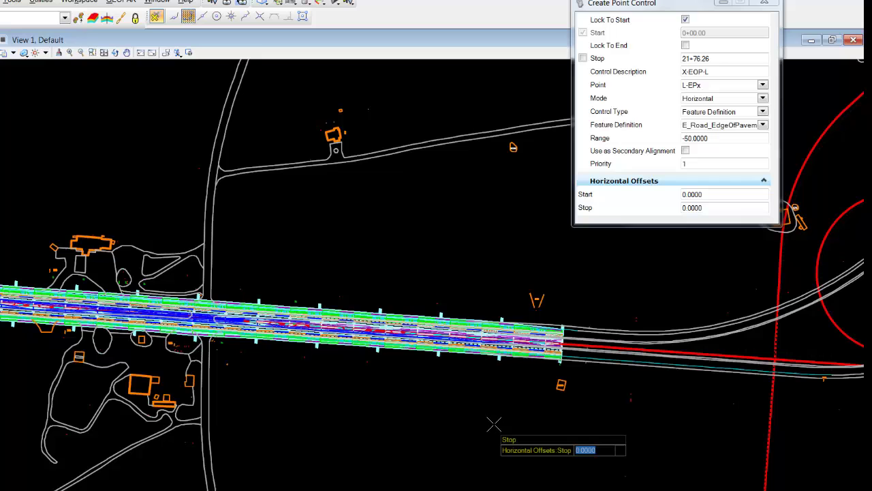
pyautogui.press('Return')
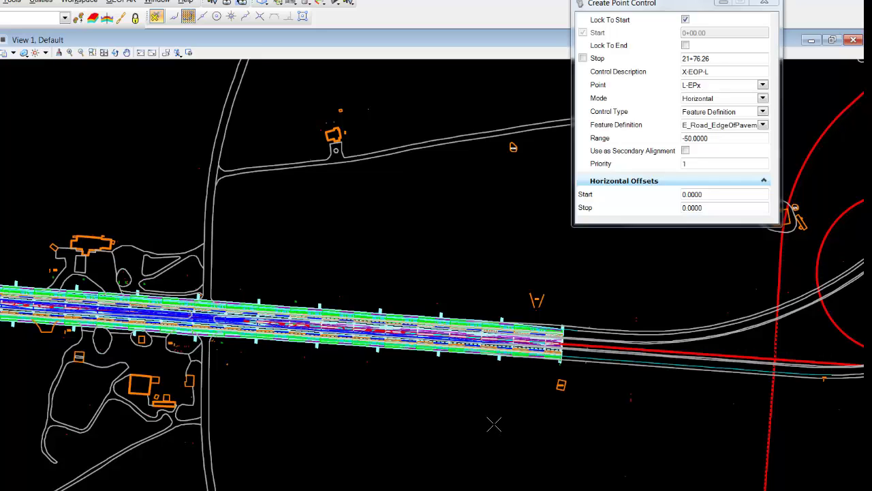
pyautogui.moveTo(357, 420); pyautogui.dragTo(509, 423, button='middle')
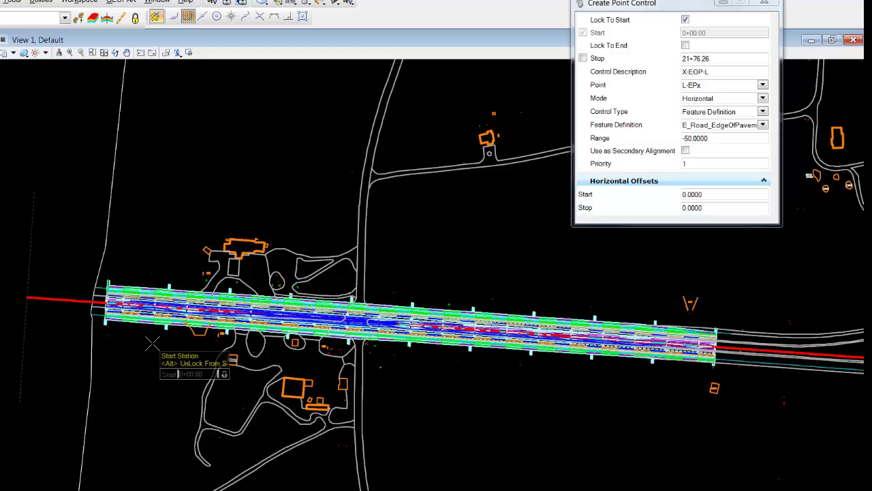
pyautogui.rightClick(202, 331)
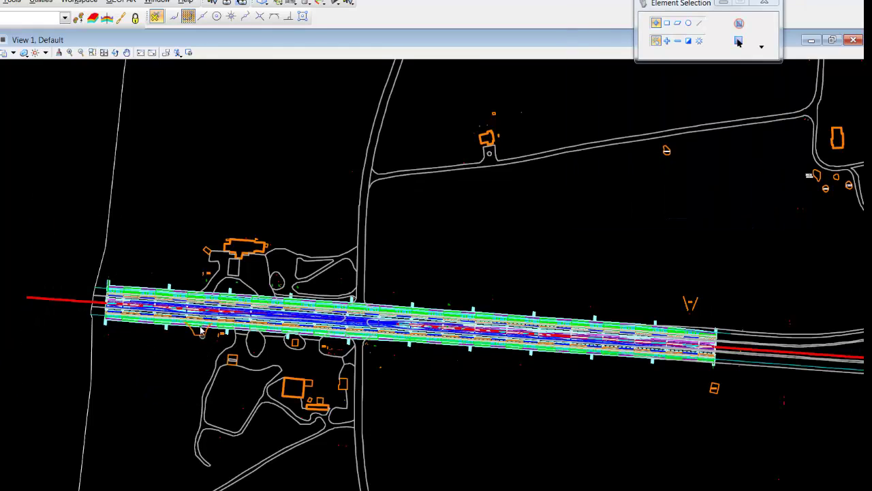
# Step: Select the corridor and start picking Corridor References
pyautogui.click(166, 332)
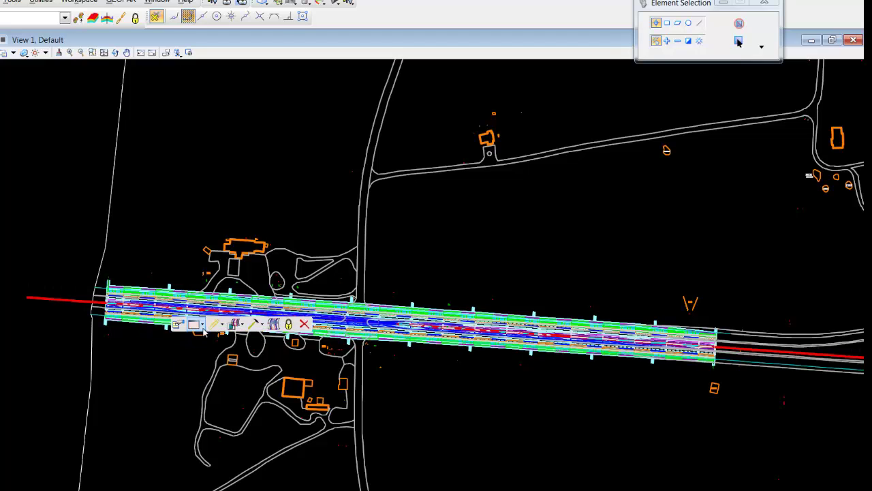
pyautogui.click(240, 329)
pyautogui.click(251, 346)
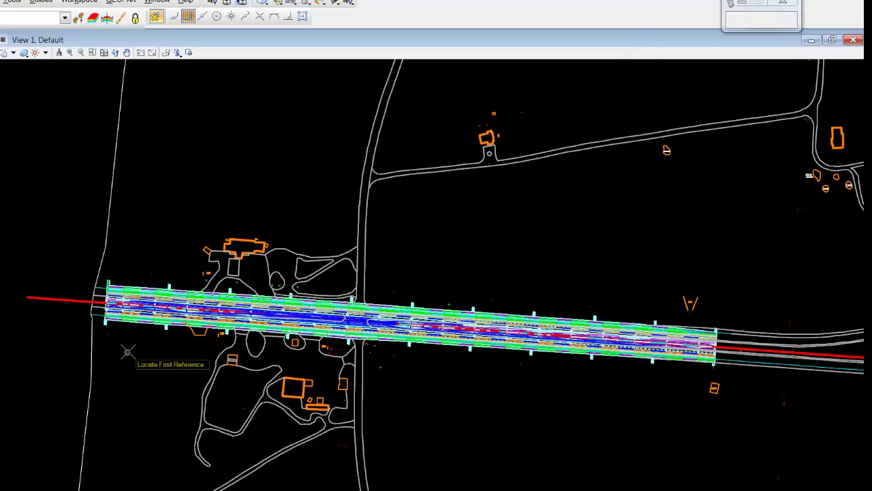
pyautogui.scroll(2, 129, 345)
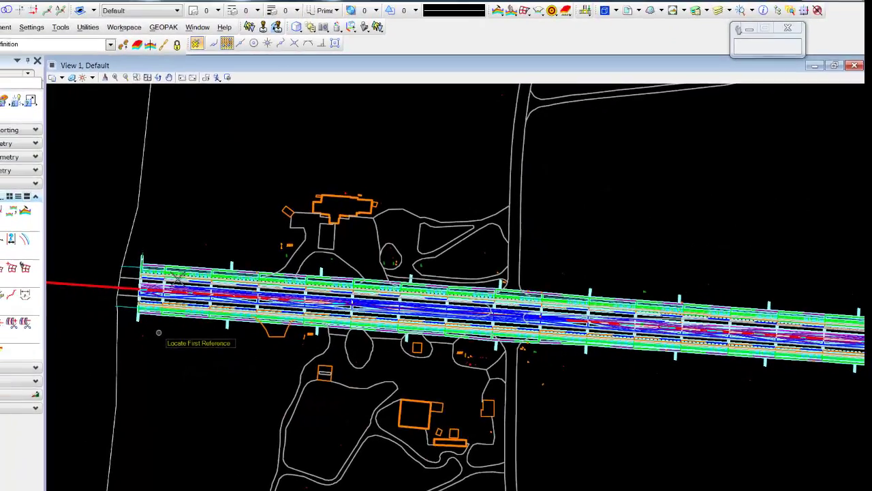
pyautogui.scroll(2, 158, 332)
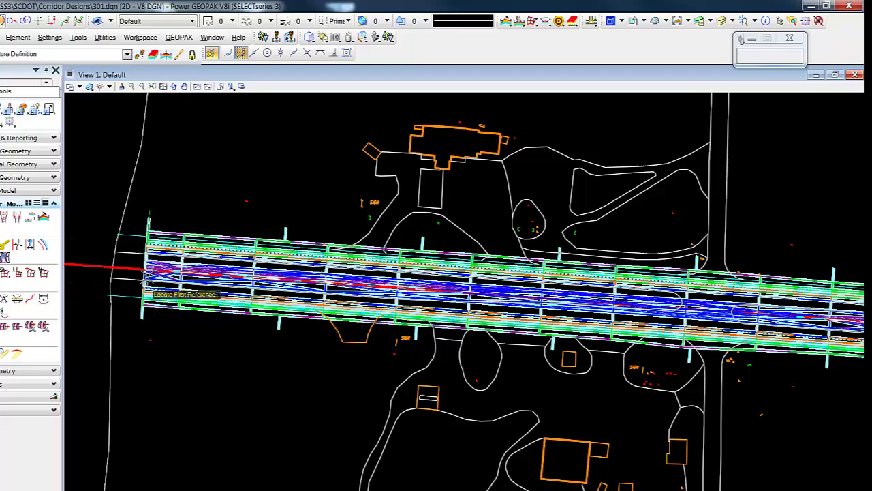
# Step: Turn off display of the 301.dgn reference and pick the upper edge line
pyautogui.click(643, 22)
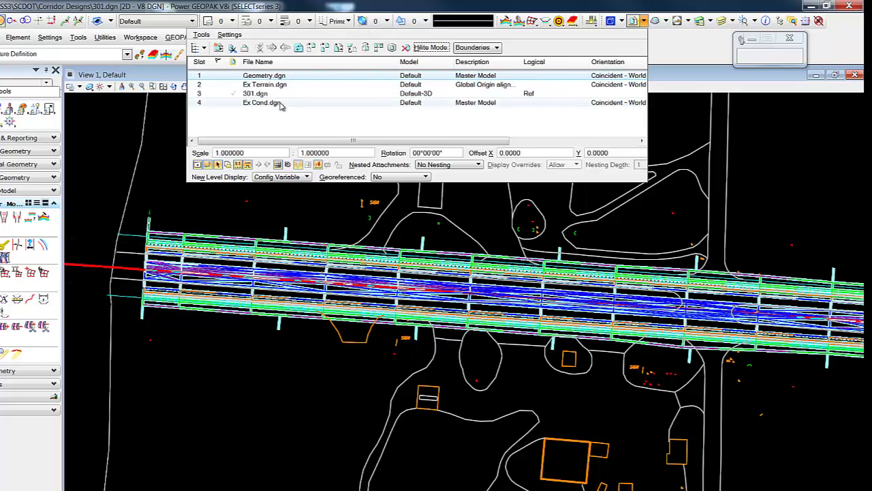
pyautogui.click(269, 95)
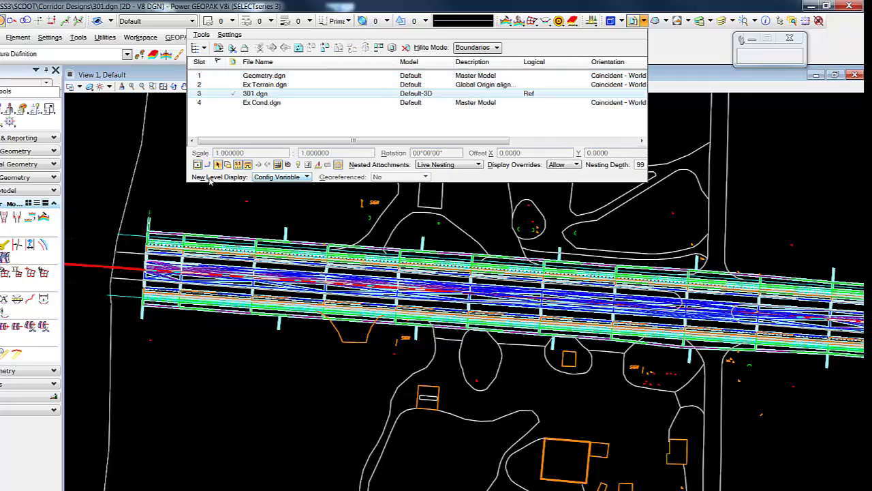
pyautogui.click(197, 165)
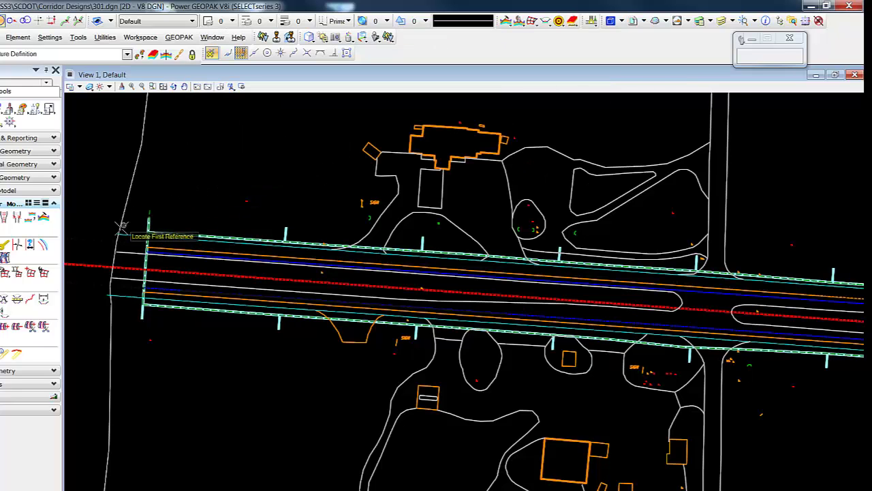
pyautogui.click(180, 238)
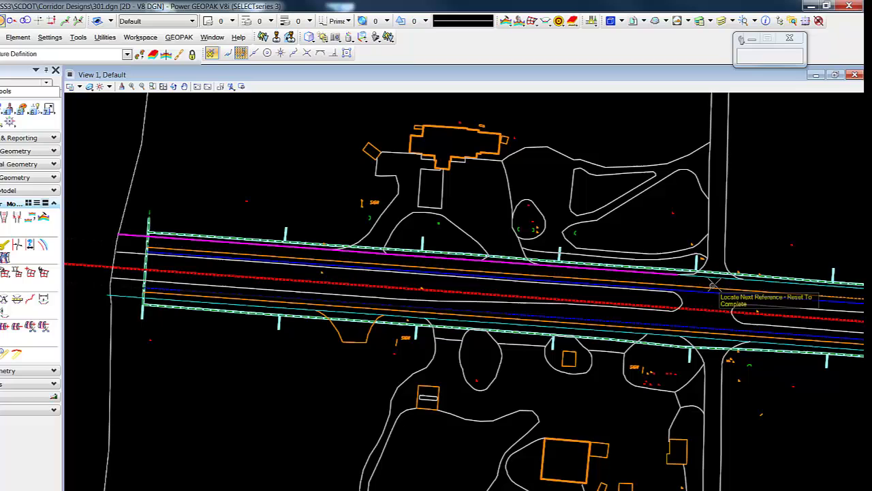
pyautogui.scroll(2, 706, 276)
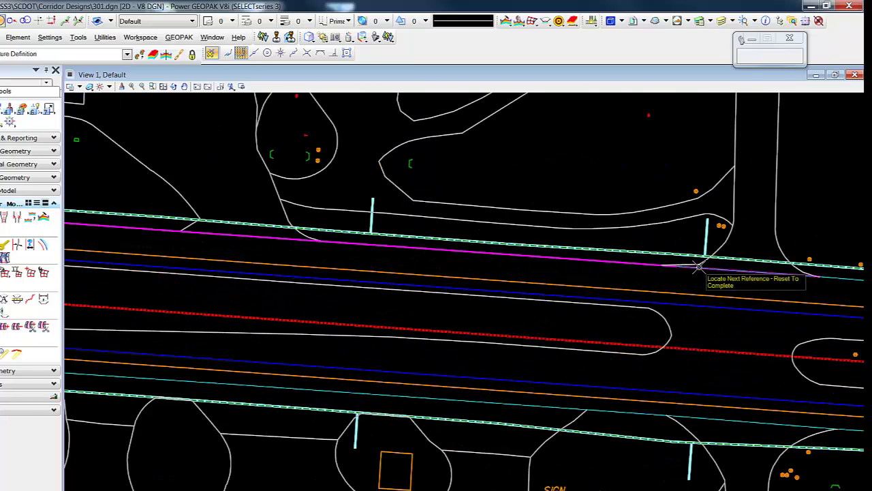
pyautogui.scroll(-4, 477, 267)
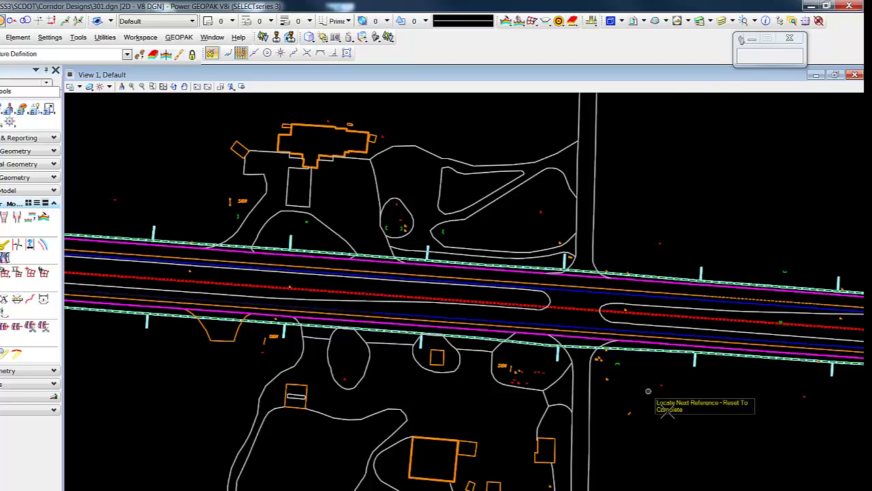
# Step: Finish picking corridor references and pan the plan to the corridor start
pyautogui.rightClick(648, 391)
pyautogui.scroll(-2, 658, 416)
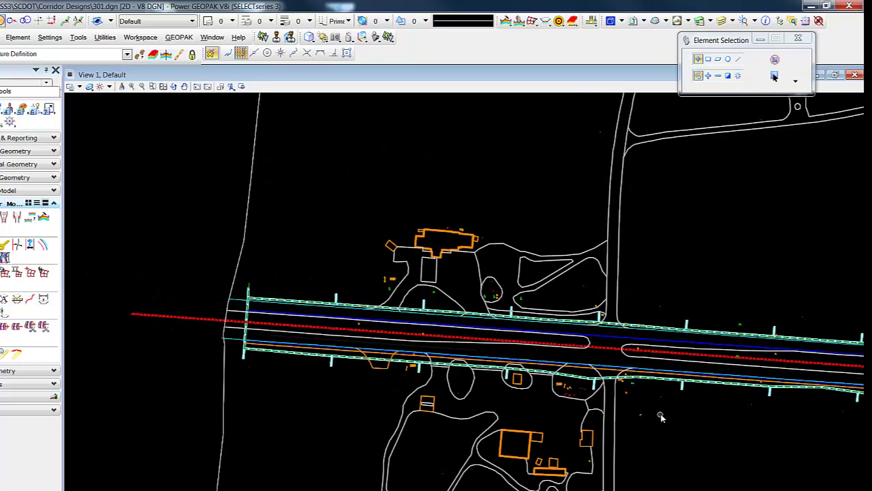
pyautogui.moveTo(716, 441); pyautogui.dragTo(590, 423, button='middle')
pyautogui.scroll(1, 591, 424)
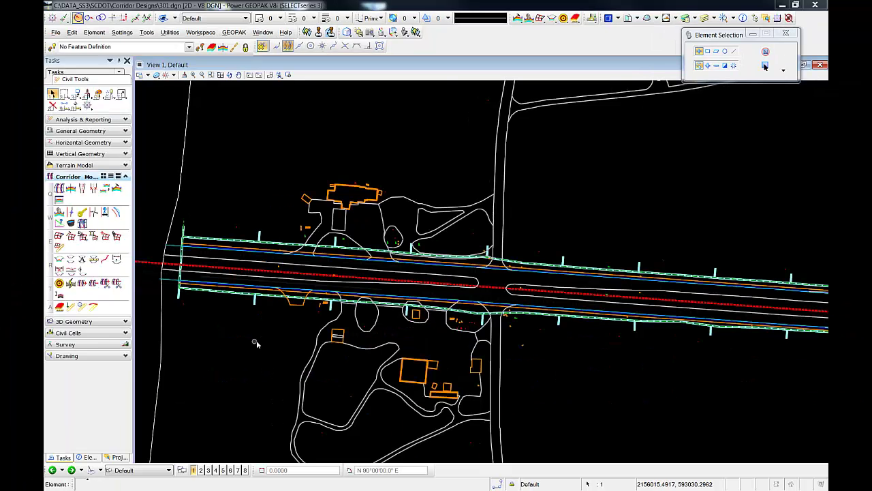
# Step: Bring up the Corridor Creation Tools for the corridor
pyautogui.moveTo(256, 306)
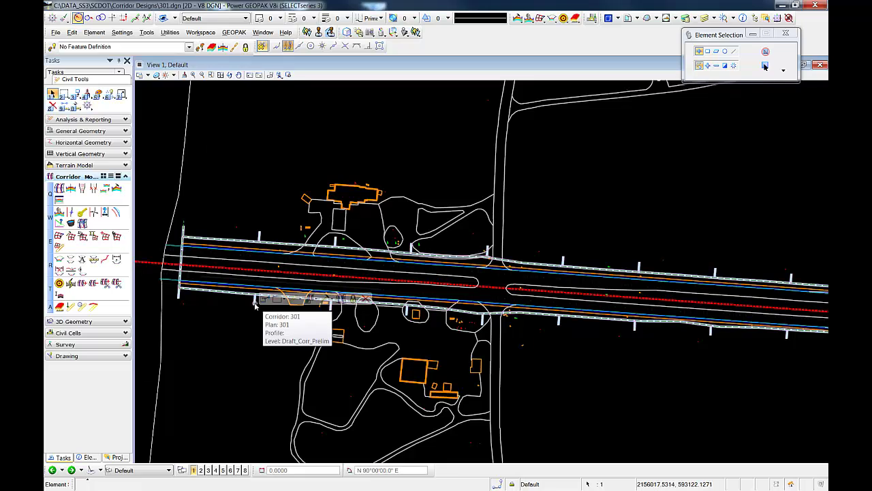
pyautogui.click(327, 301)
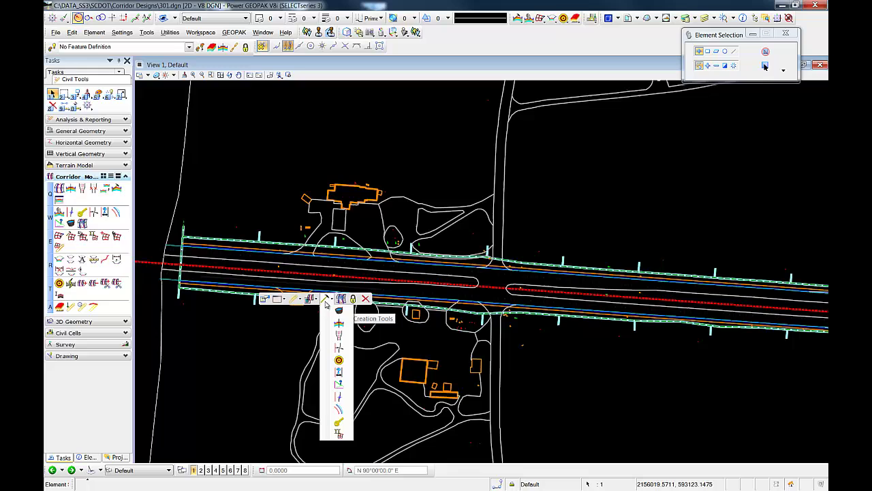
pyautogui.click(334, 302)
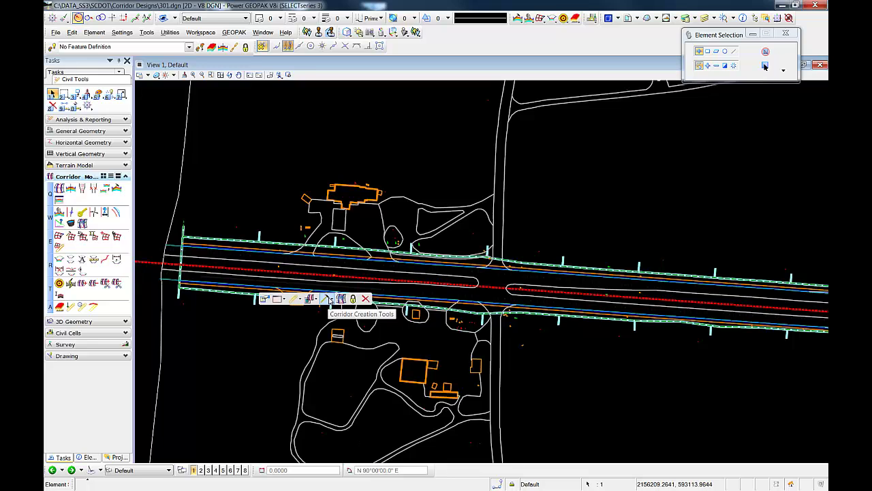
pyautogui.click(330, 300)
# Step: Start a point control from the start station to 21+68.04, described MED-R
pyautogui.click(339, 396)
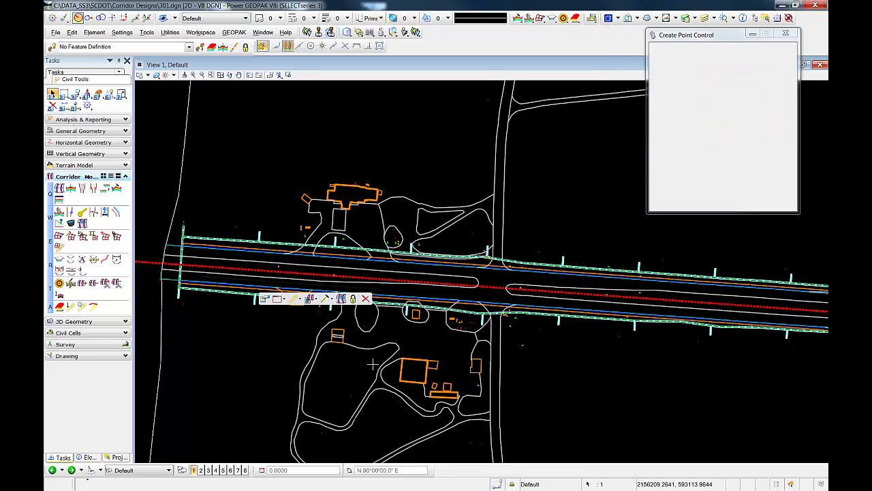
pyautogui.click(563, 188)
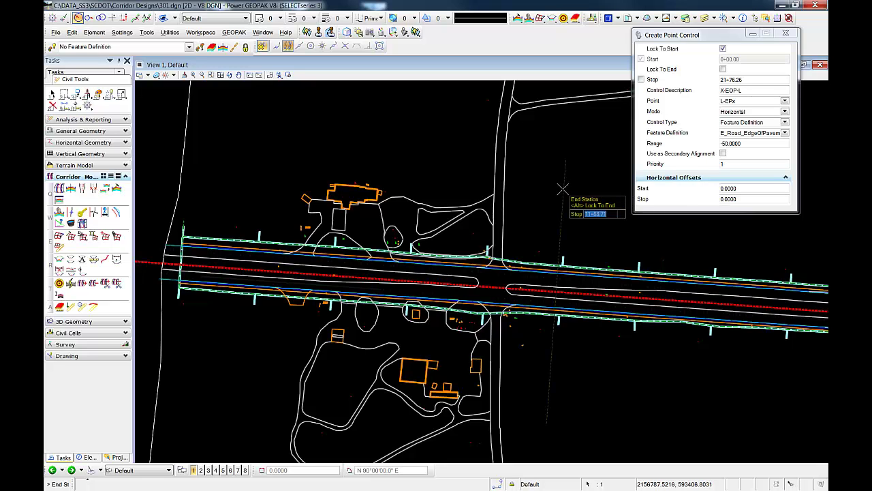
pyautogui.scroll(-2, 279, 293)
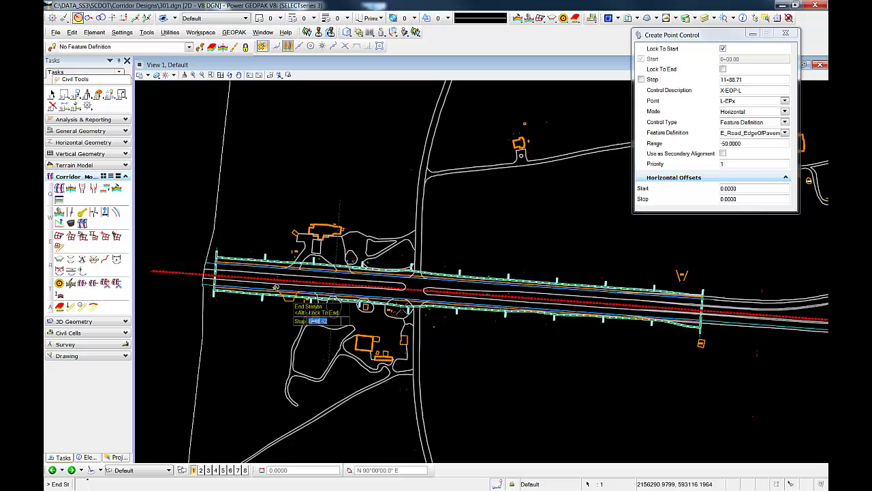
pyautogui.click(701, 334)
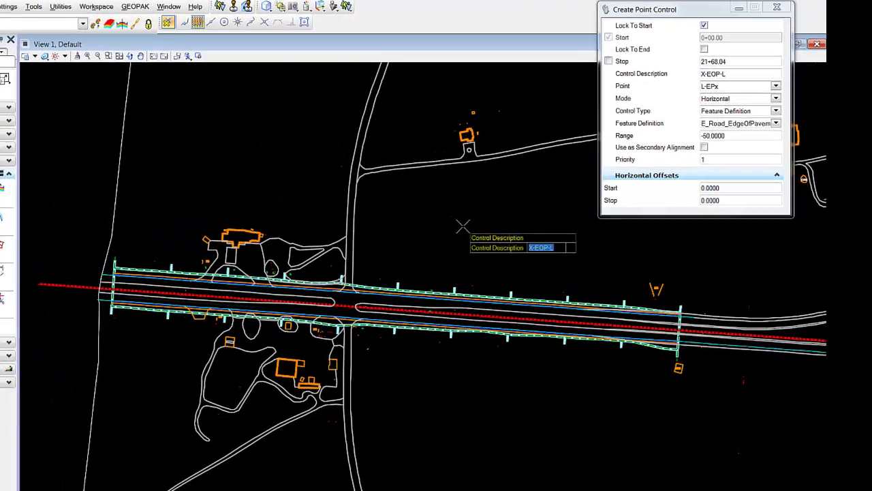
pyautogui.write('M')
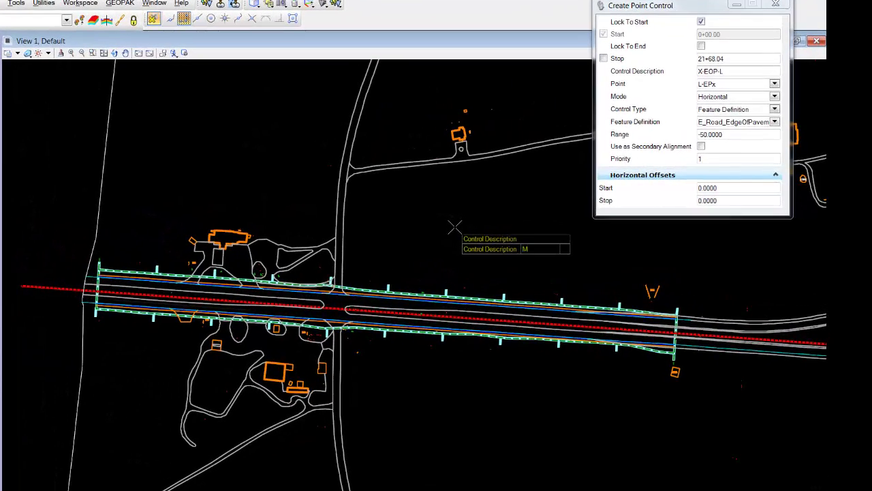
pyautogui.write('ED-R')
pyautogui.press('Return')
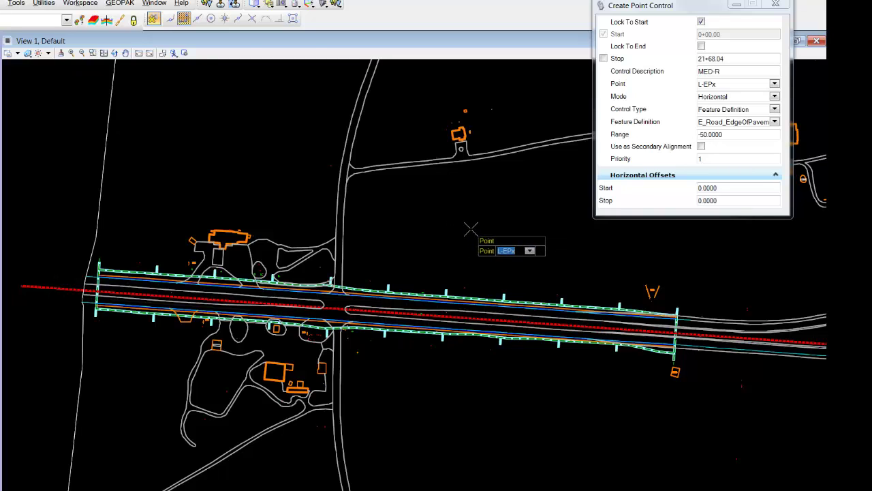
# Step: Make R-Median Line the controlled point in Horizontal mode
pyautogui.click(774, 83)
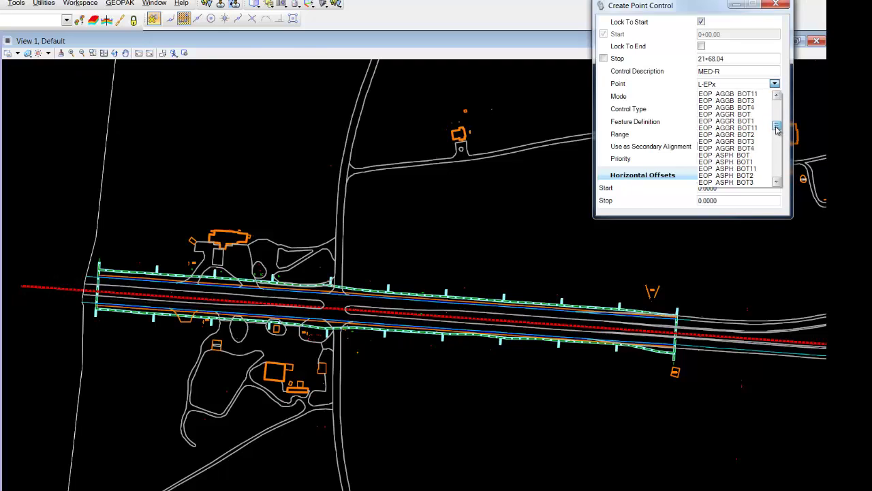
pyautogui.moveTo(777, 109); pyautogui.dragTo(777, 141)
pyautogui.scroll(-6, 736, 181)
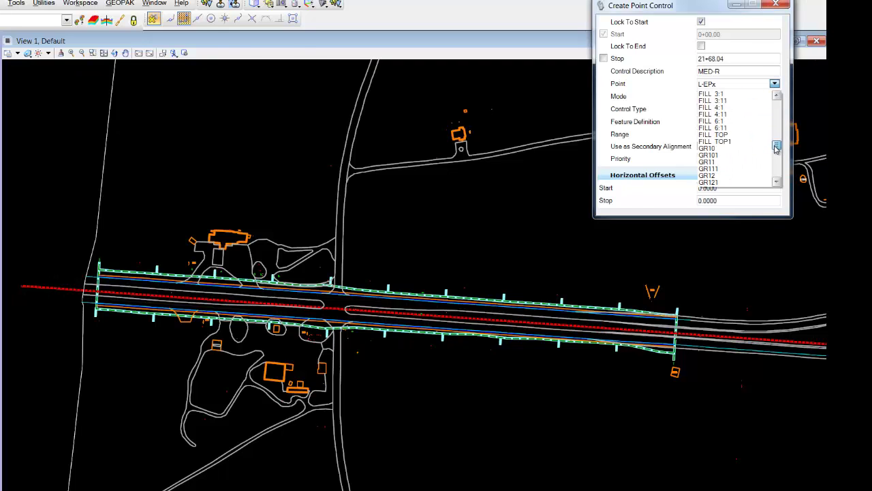
pyautogui.click(736, 182)
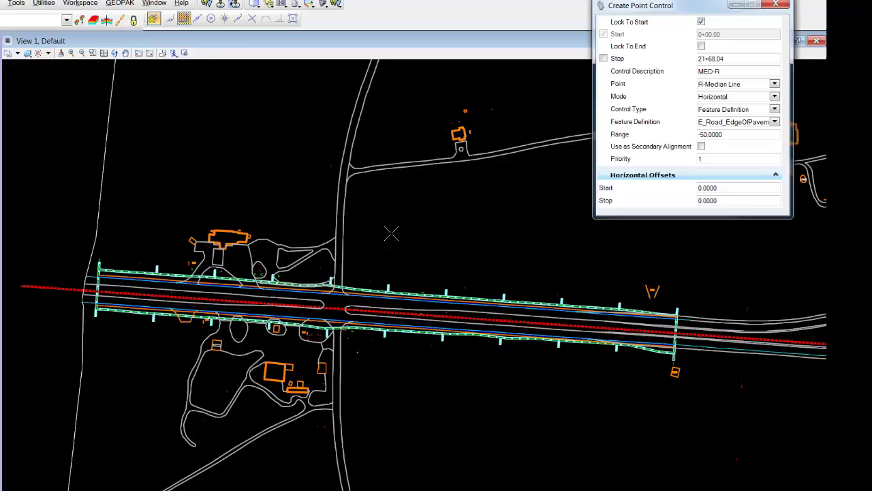
pyautogui.click(407, 229)
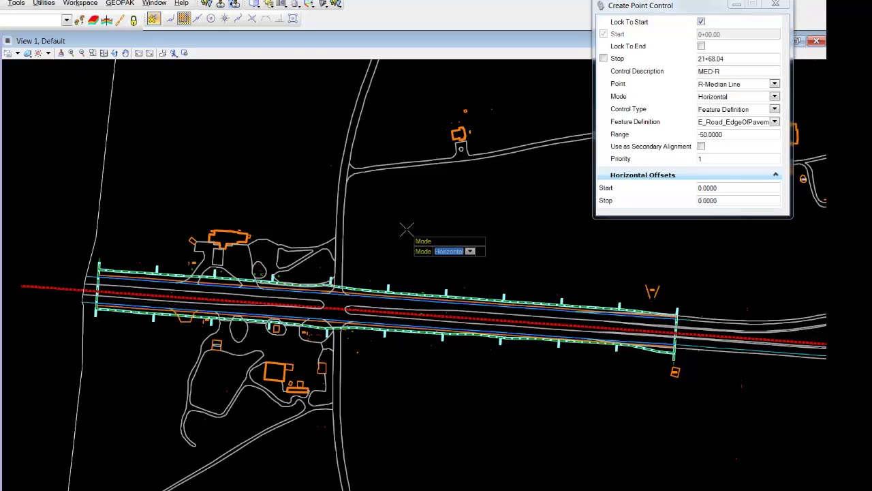
pyautogui.press('Down')
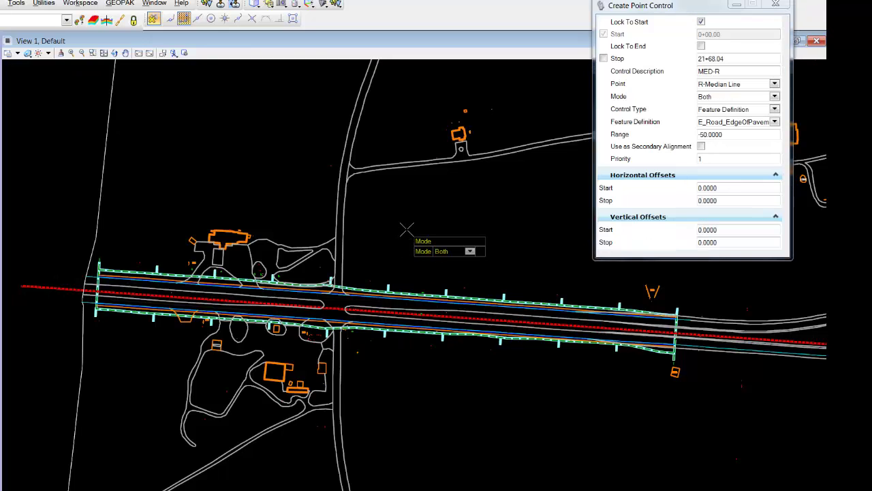
pyautogui.press('Up')
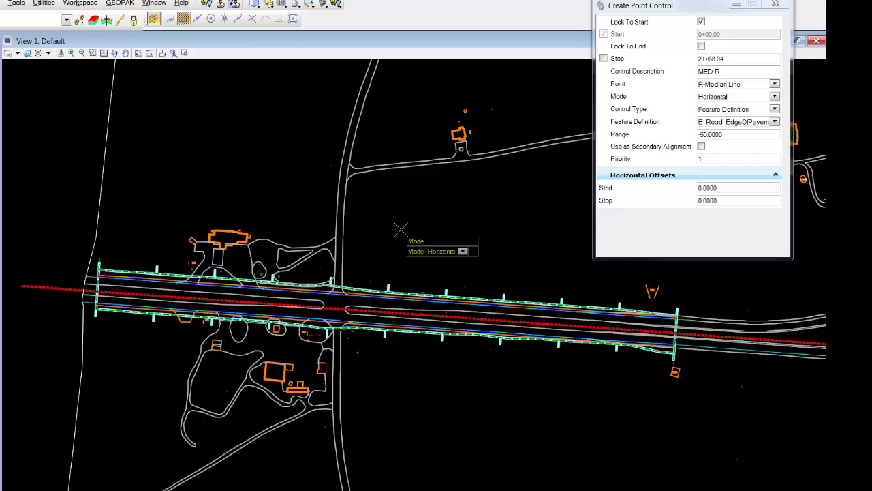
pyautogui.click(404, 224)
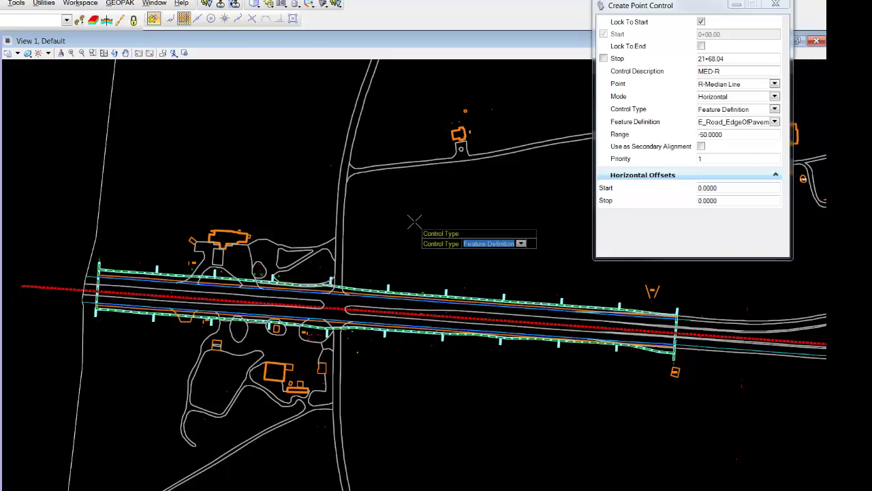
# Step: Use Linear Geometry on the median line string, no secondary alignment, zero offsets
pyautogui.press('Down')
pyautogui.press('Down')
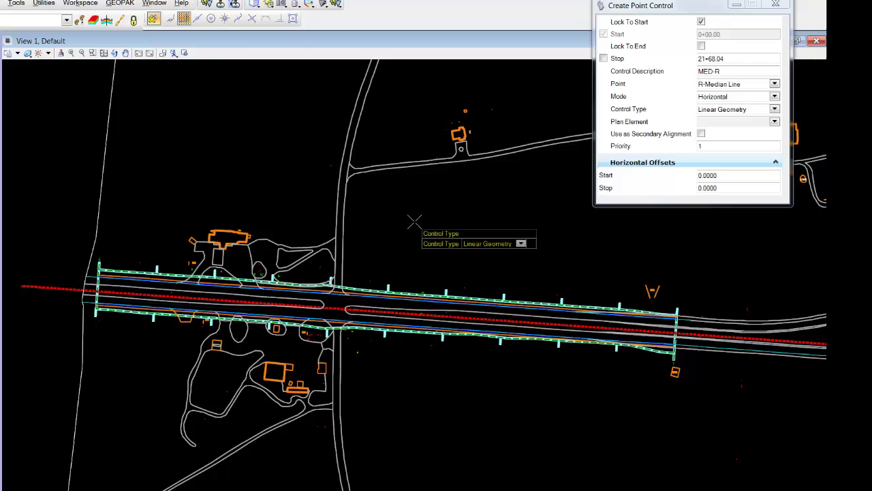
pyautogui.click(415, 221)
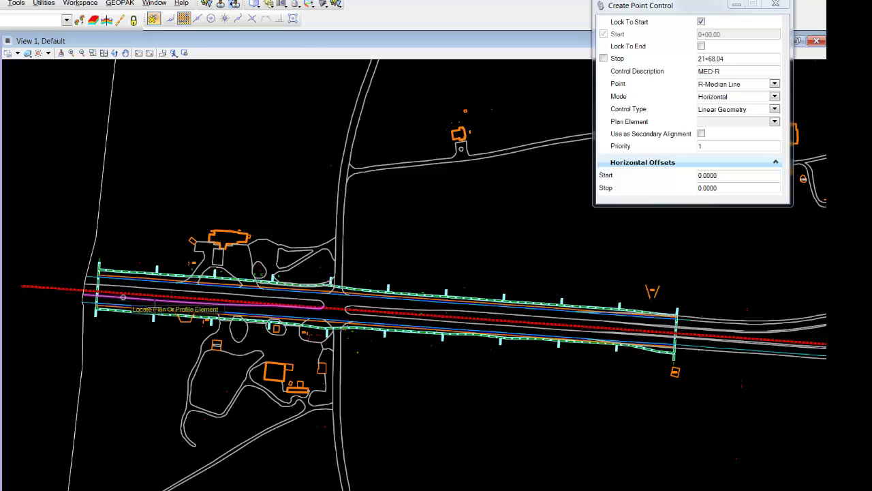
pyautogui.click(122, 298)
pyautogui.scroll(2, 379, 319)
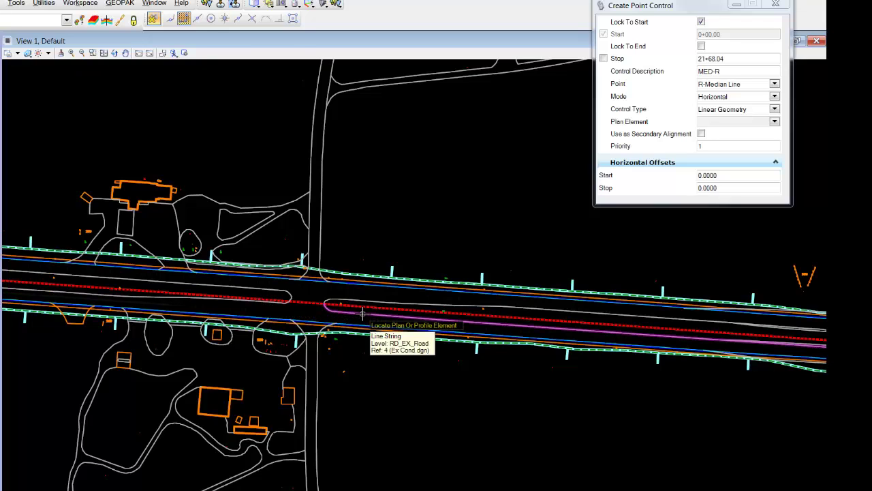
pyautogui.click(131, 294)
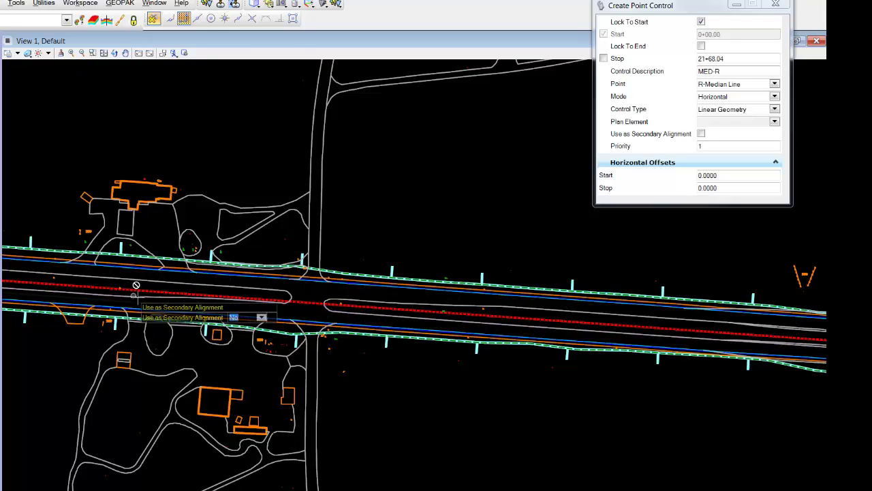
pyautogui.click(419, 383)
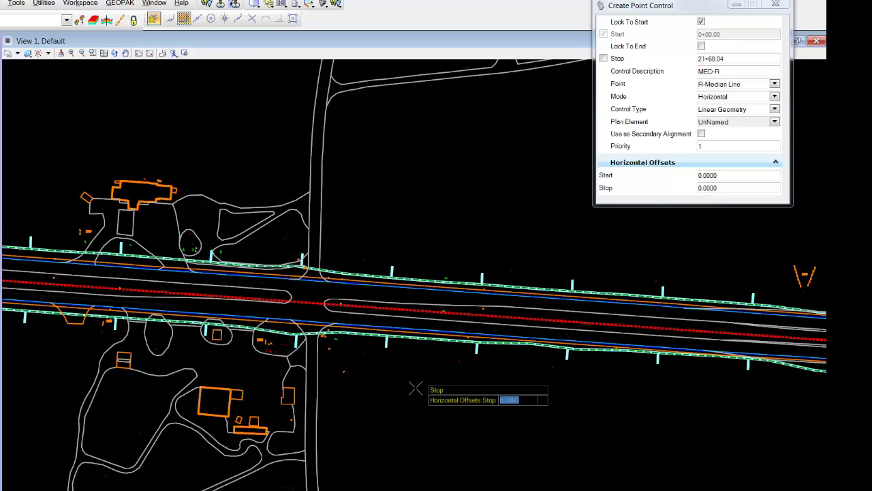
pyautogui.click(415, 397)
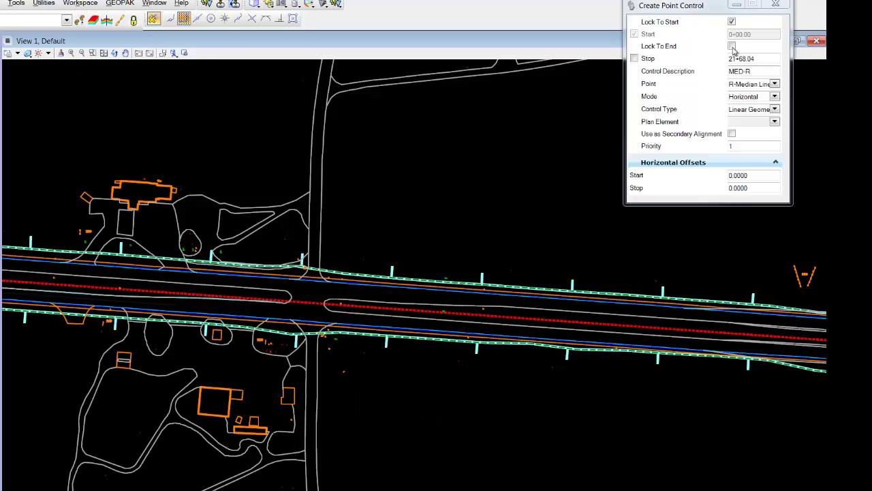
# Step: Unlock the start and pick stations 10+33.37 to 21+90.24
pyautogui.click(732, 22)
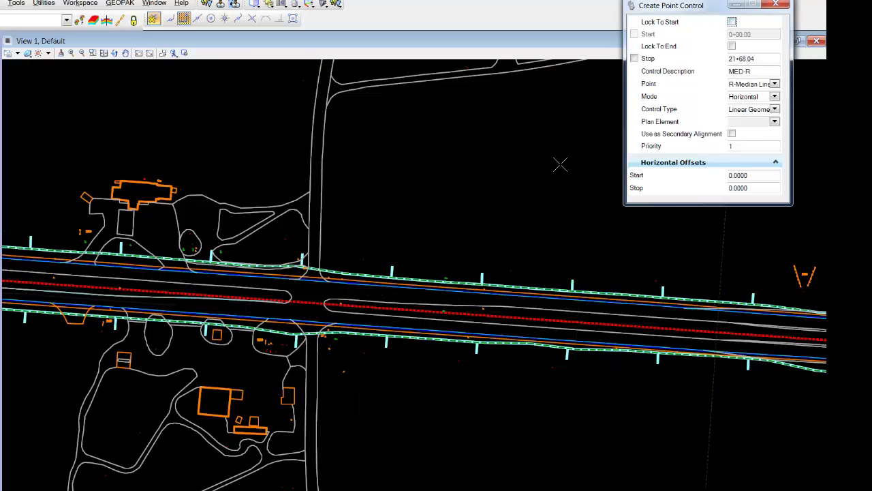
pyautogui.click(308, 338)
pyautogui.scroll(-2, 477, 409)
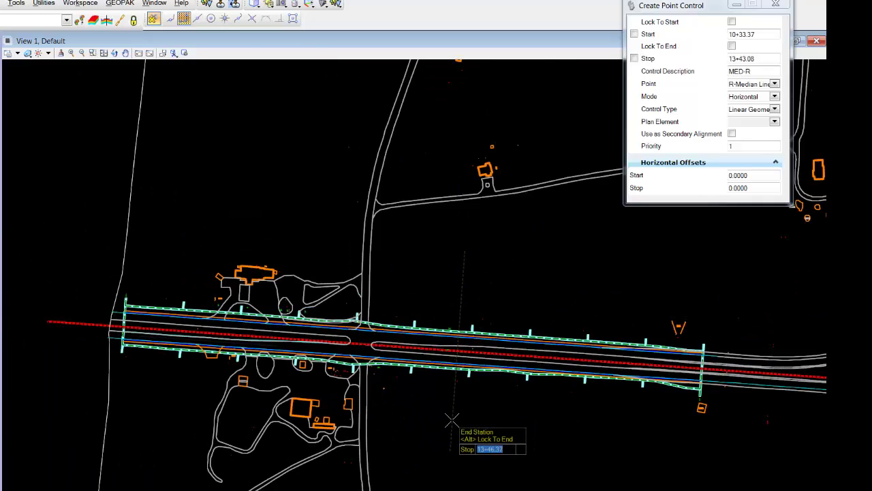
pyautogui.click(702, 423)
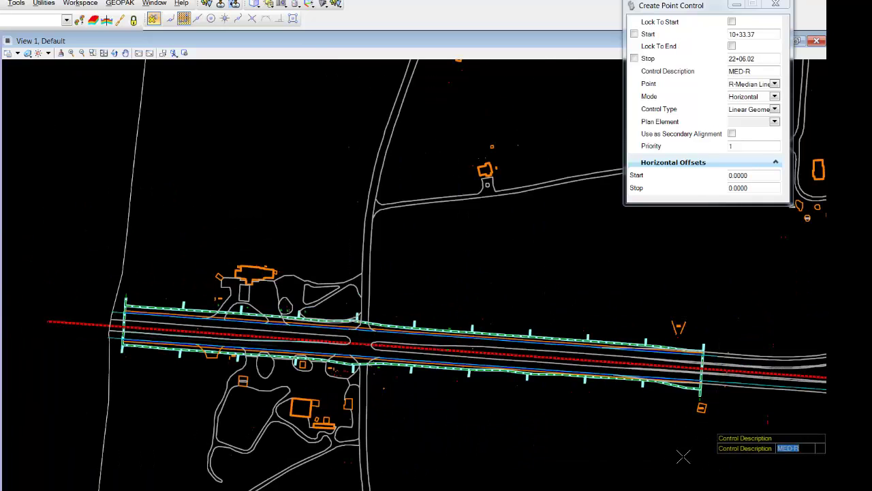
# Step: Describe it MED-R1, tie it to the median line string, and accept default priority and offsets
pyautogui.click(558, 440)
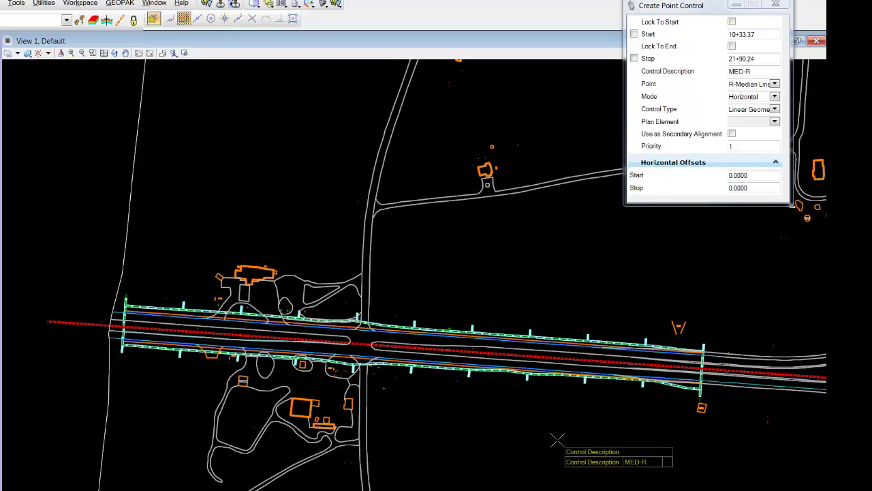
pyautogui.press('Return')
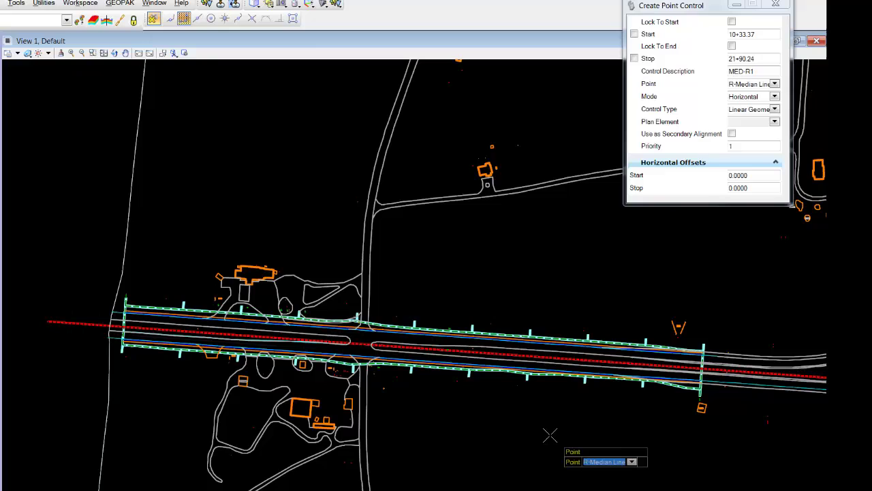
pyautogui.press('Return')
pyautogui.press('Return')
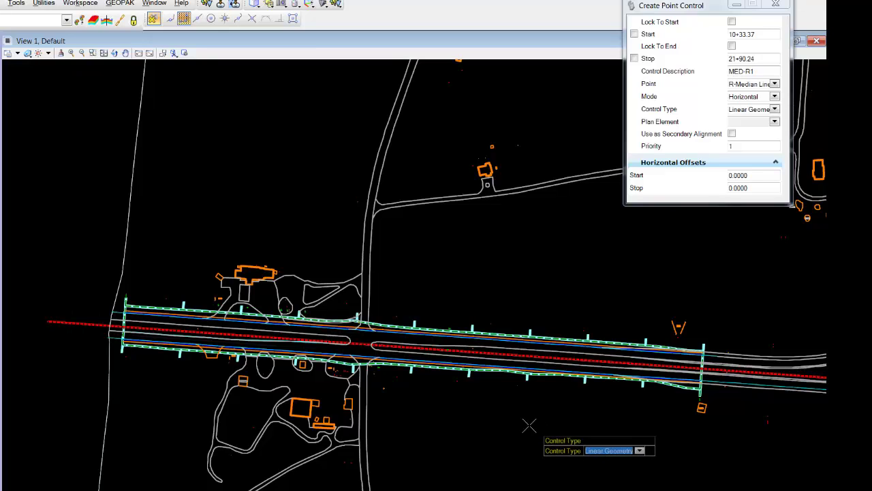
pyautogui.press('Return')
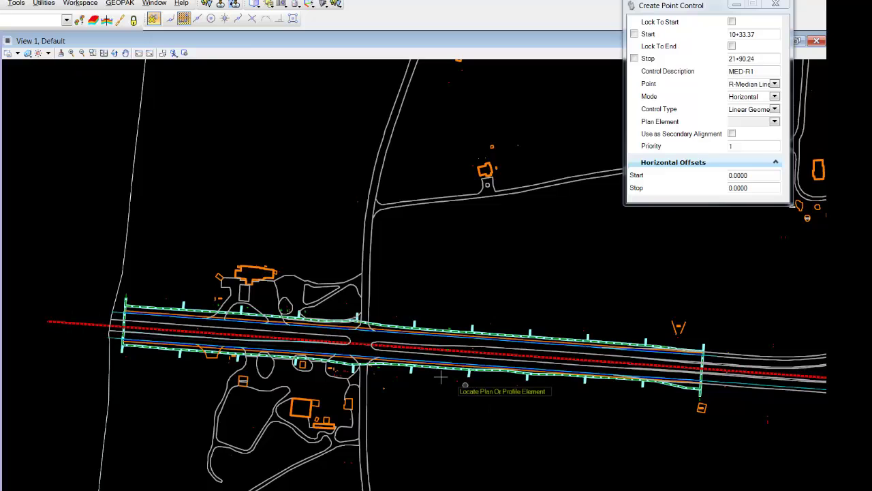
pyautogui.click(401, 341)
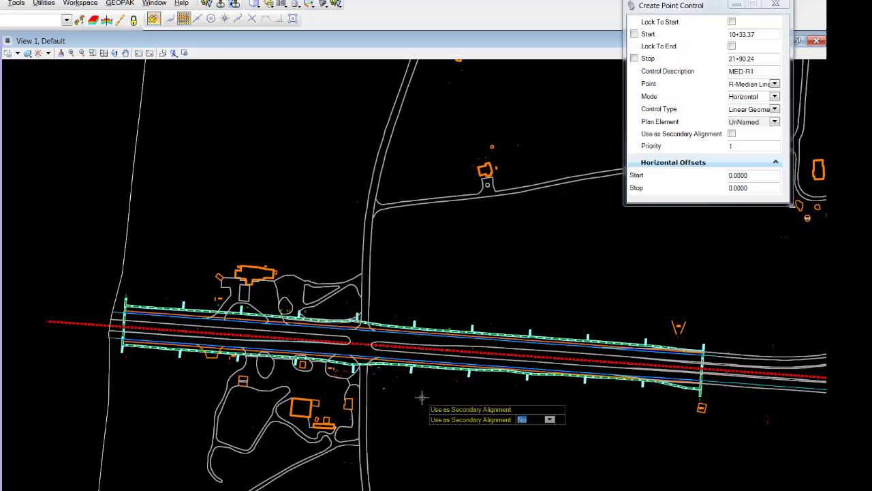
pyautogui.press('Return')
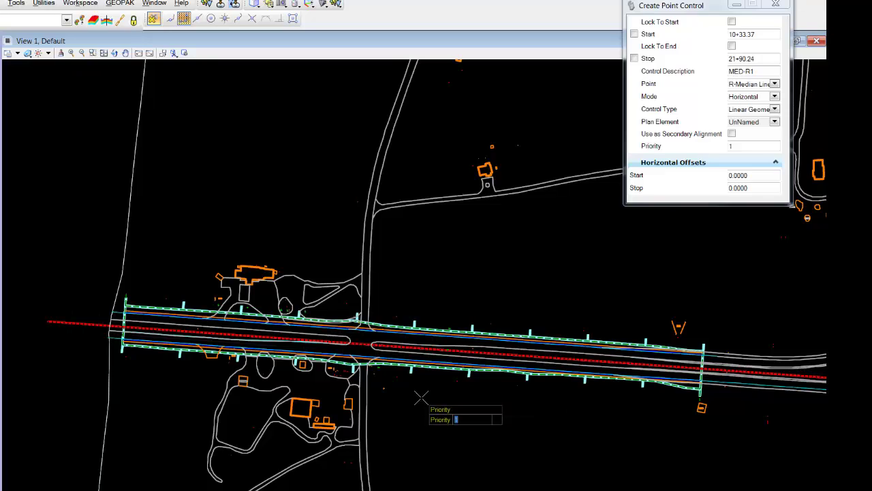
pyautogui.press('Return')
pyautogui.press('Return')
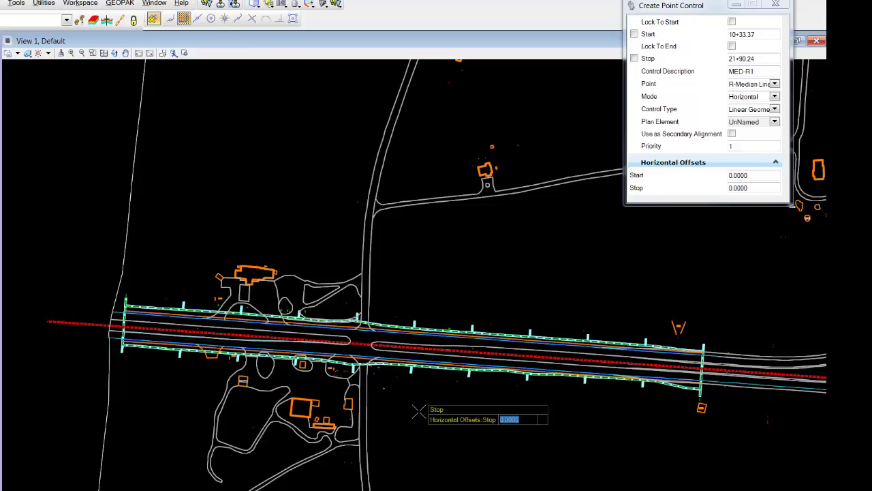
pyautogui.press('Return')
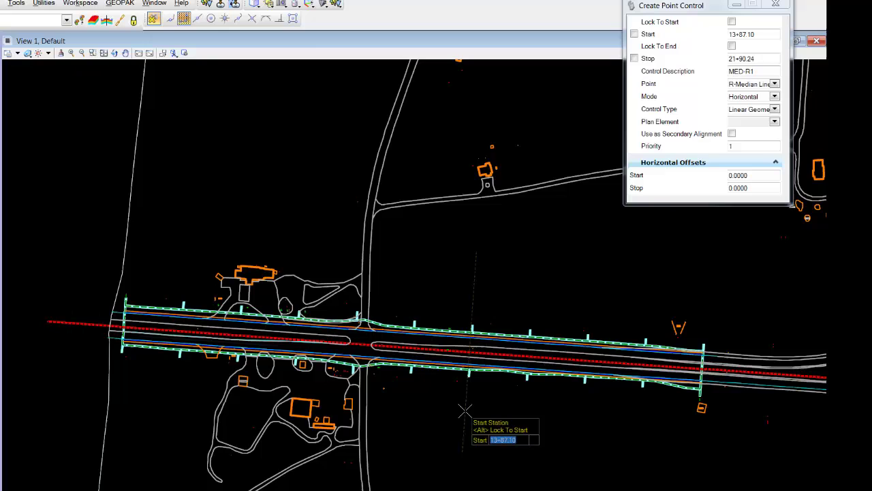
# Step: Set the control range from station 2+37.99 to 10+34.06 and description MED-L
pyautogui.click(117, 368)
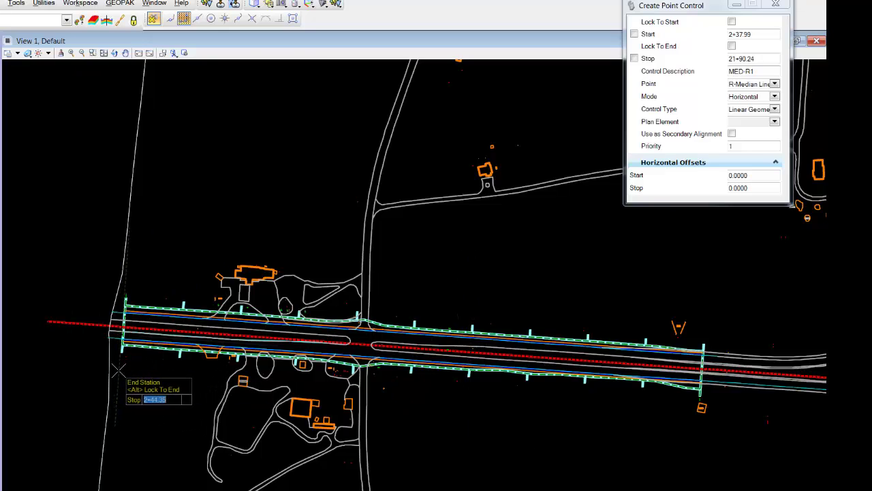
pyautogui.click(364, 368)
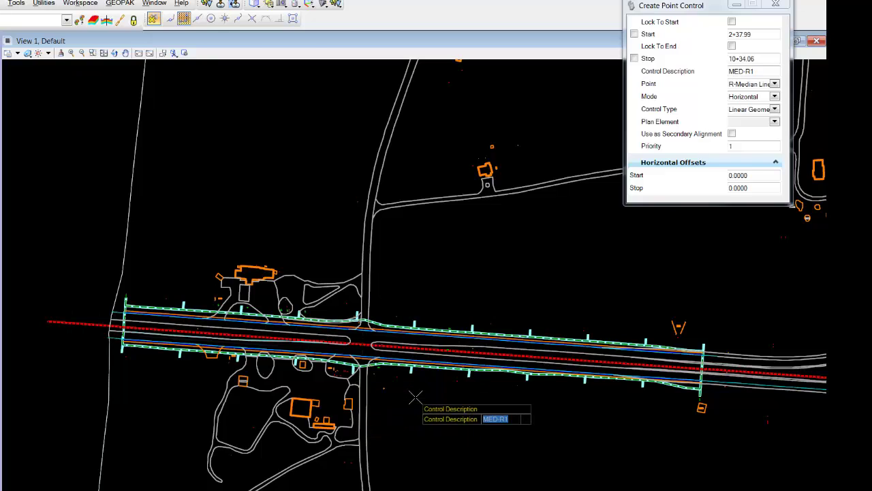
pyautogui.press('End')
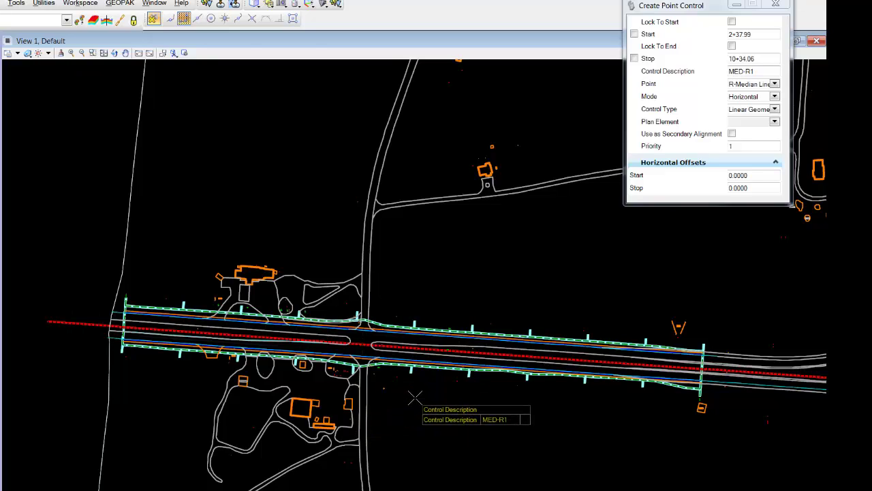
pyautogui.press('BackSpace')
pyautogui.press('Return')
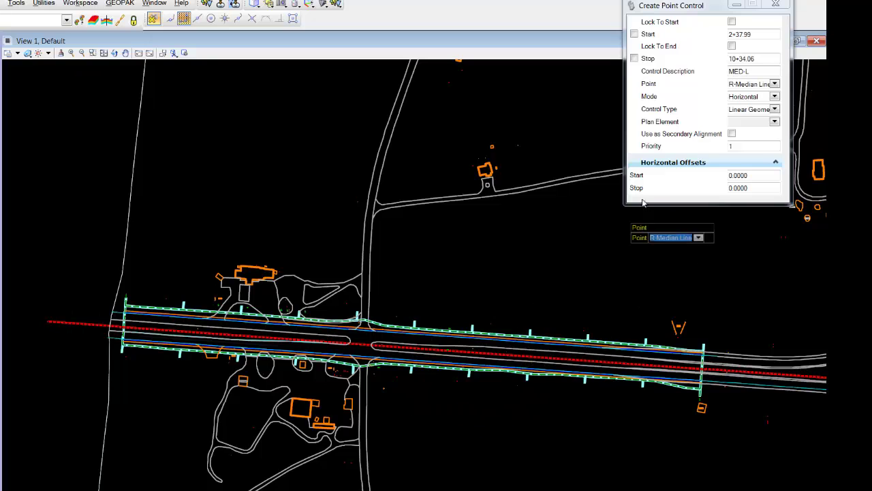
# Step: Tie L-Median Line horizontally, as Linear Geometry, to the left median line string with zero offsets
pyautogui.click(774, 84)
pyautogui.click(758, 176)
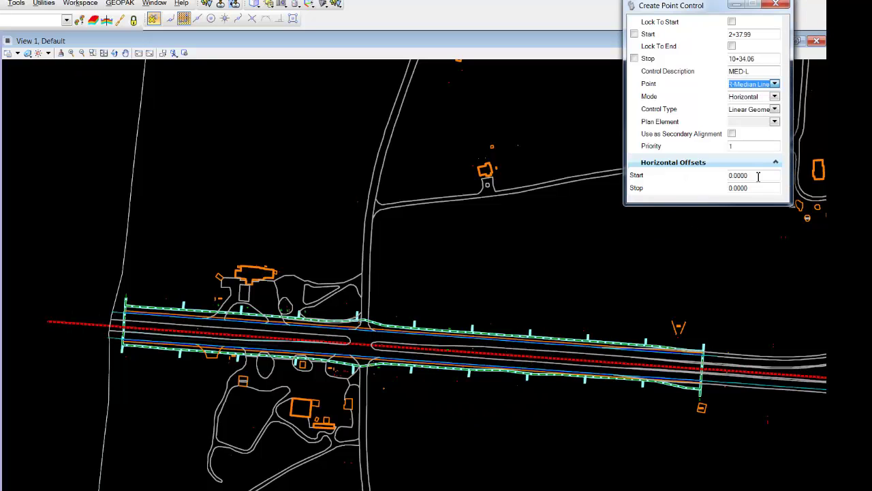
pyautogui.press('Return')
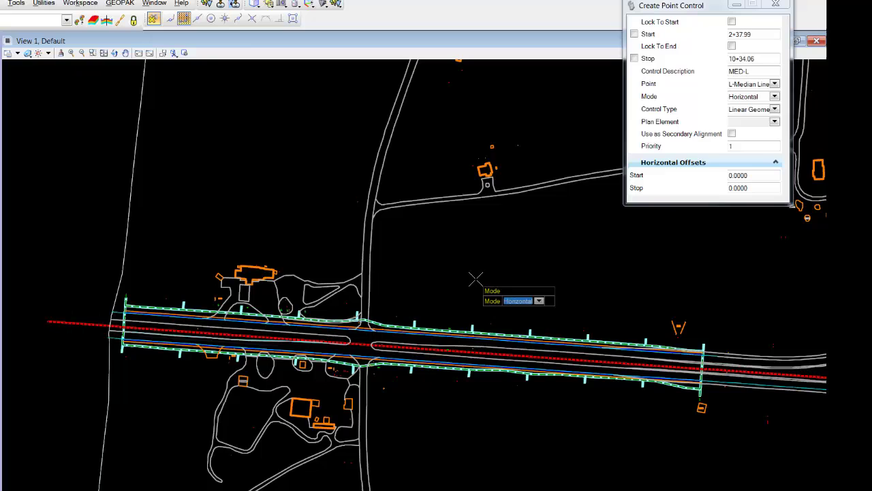
pyautogui.press('Return')
pyautogui.press('Return')
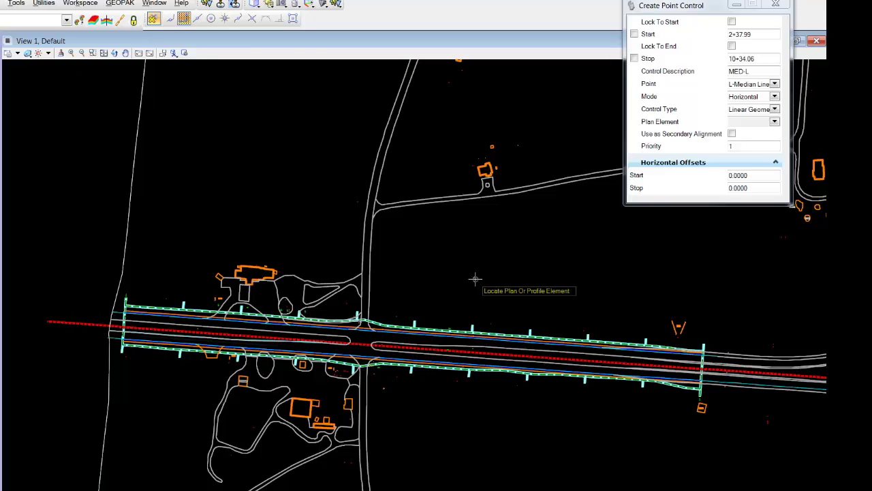
pyautogui.click(341, 338)
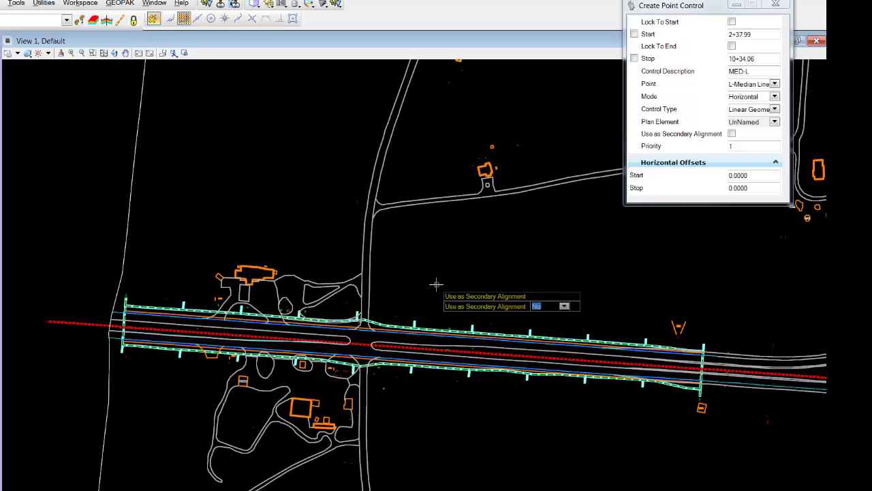
pyautogui.press('Return')
pyautogui.press('Return')
pyautogui.press('Return')
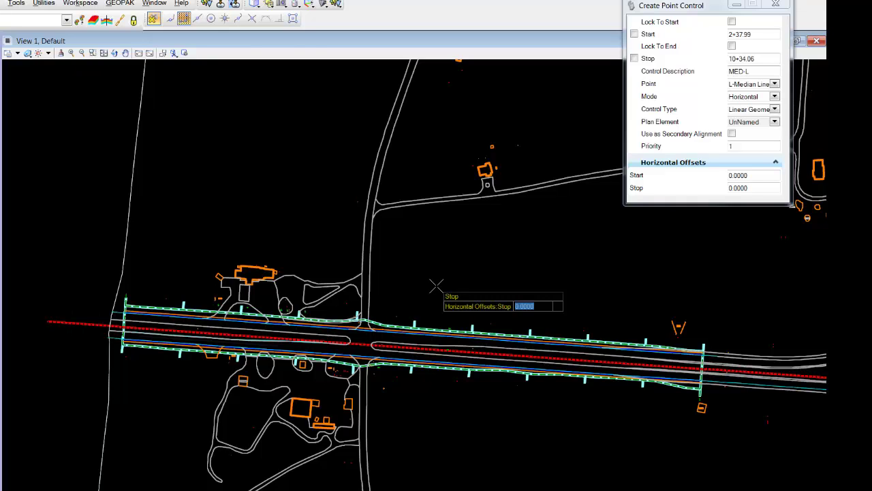
pyautogui.press('Return')
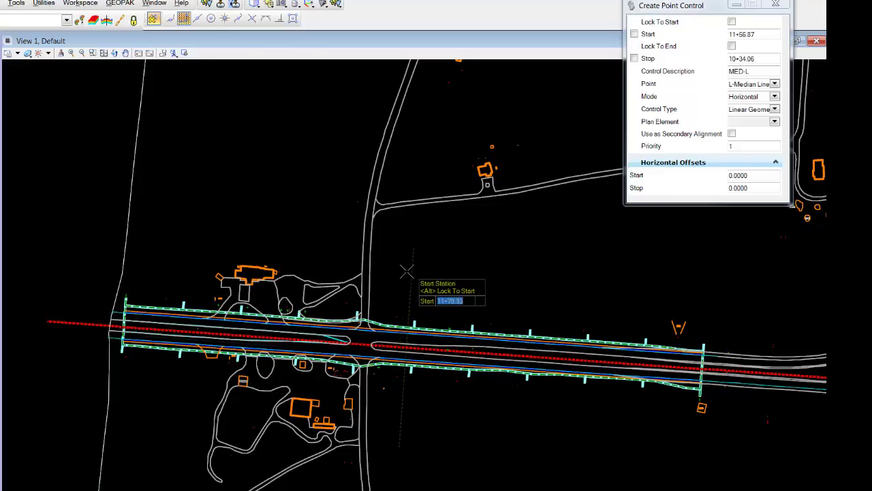
# Step: Set the control range from 10+35.75 to 22+18.84 with description MED-L1
pyautogui.click(372, 260)
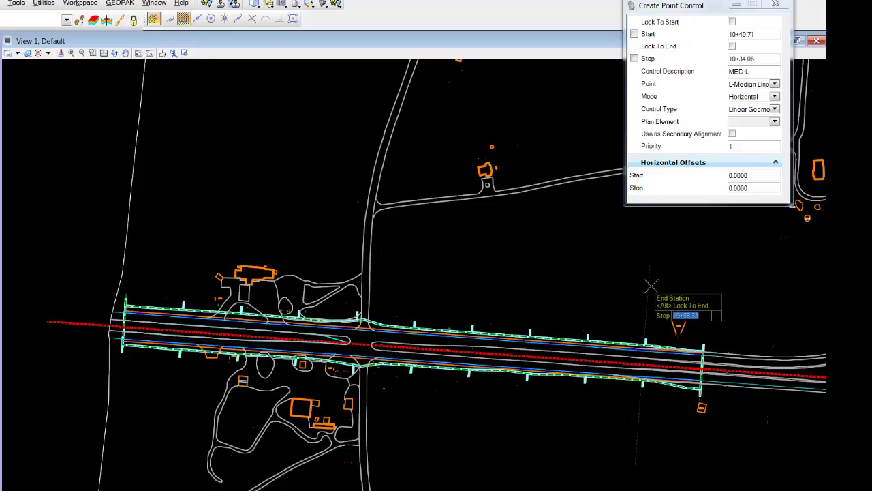
pyautogui.click(728, 291)
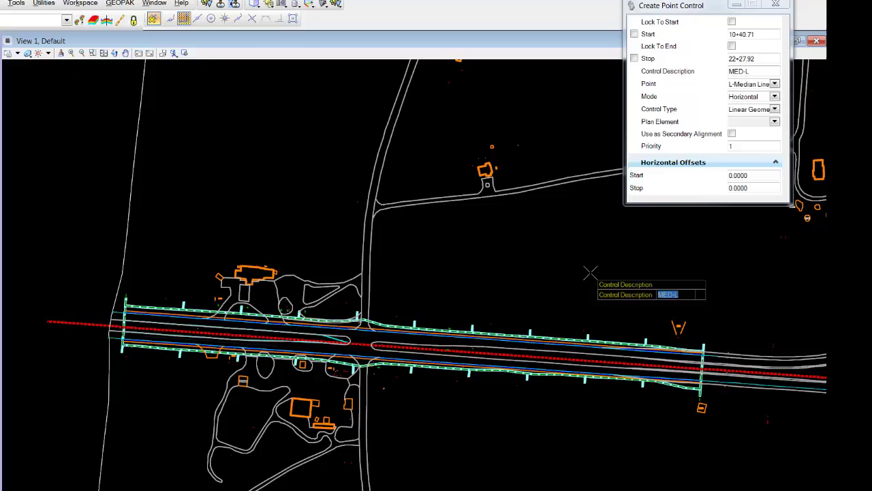
pyautogui.click(590, 273)
pyautogui.click(370, 272)
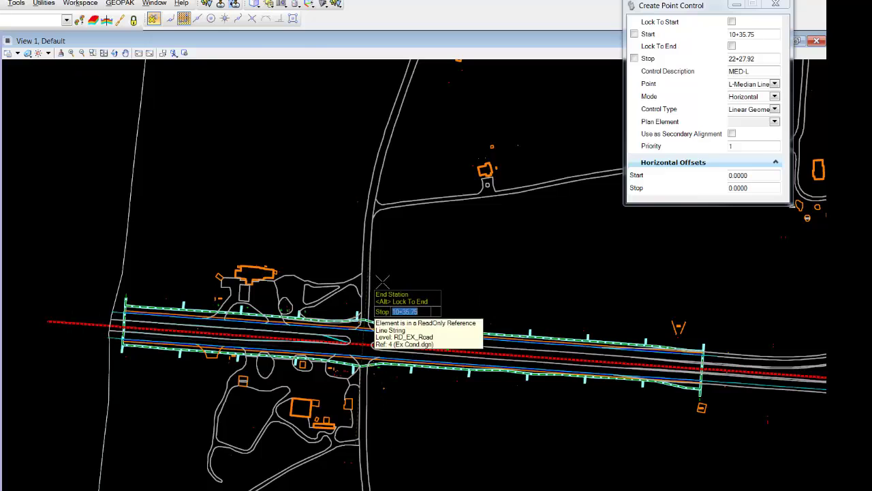
pyautogui.click(724, 292)
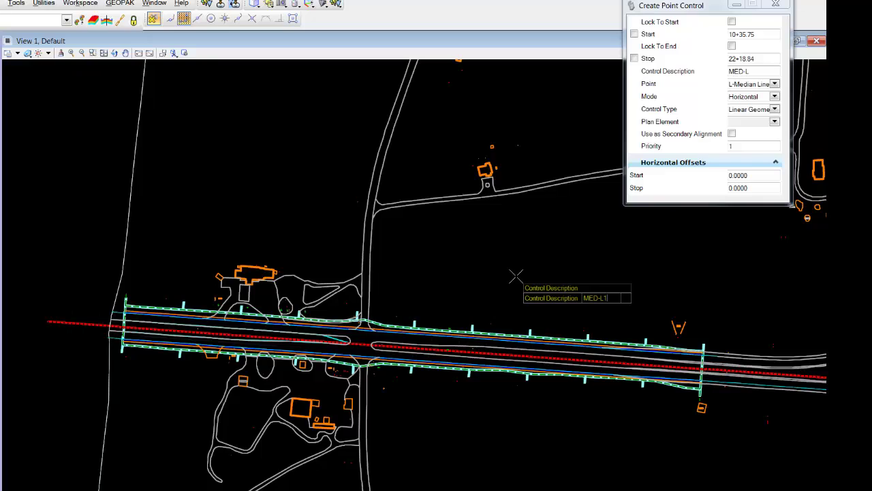
pyautogui.write('1')
pyautogui.press('Return')
# Step: Hold L-Median Line horizontally with Linear Geometry on the median alignment, priority 1, zero start offset
pyautogui.click(514, 276)
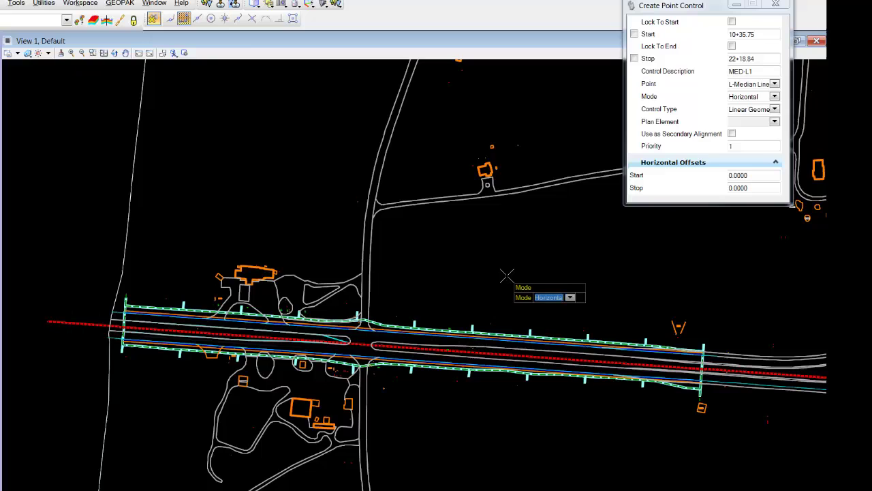
pyautogui.click(508, 275)
pyautogui.click(507, 275)
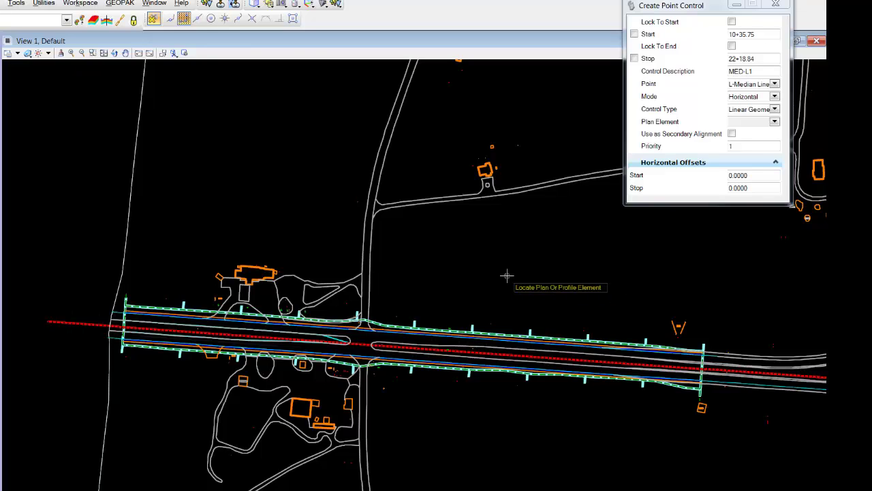
pyautogui.click(444, 332)
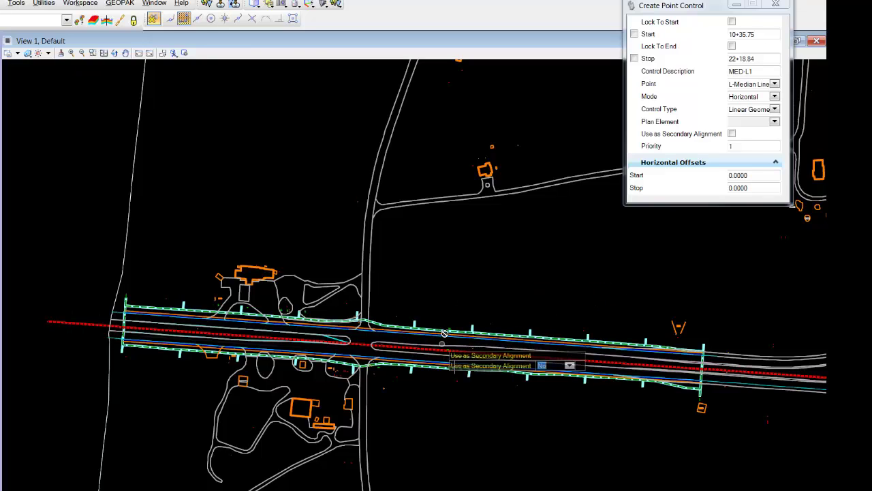
pyautogui.click(450, 406)
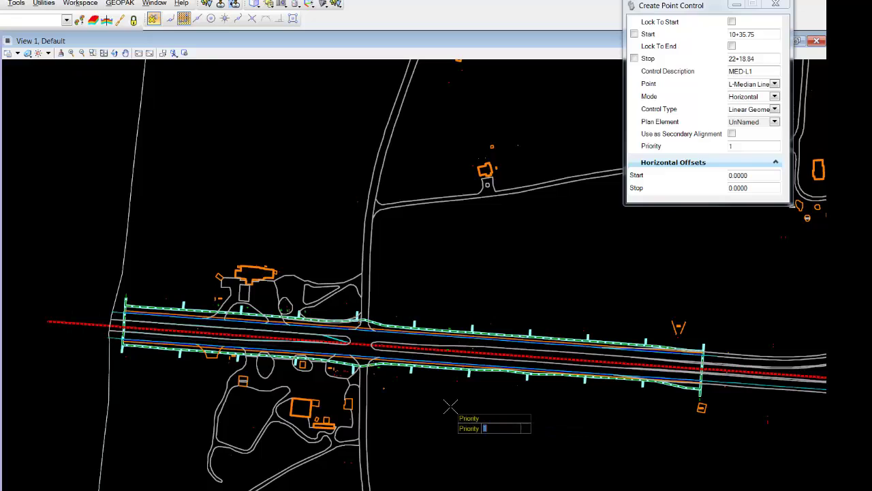
pyautogui.click(451, 407)
pyautogui.click(453, 408)
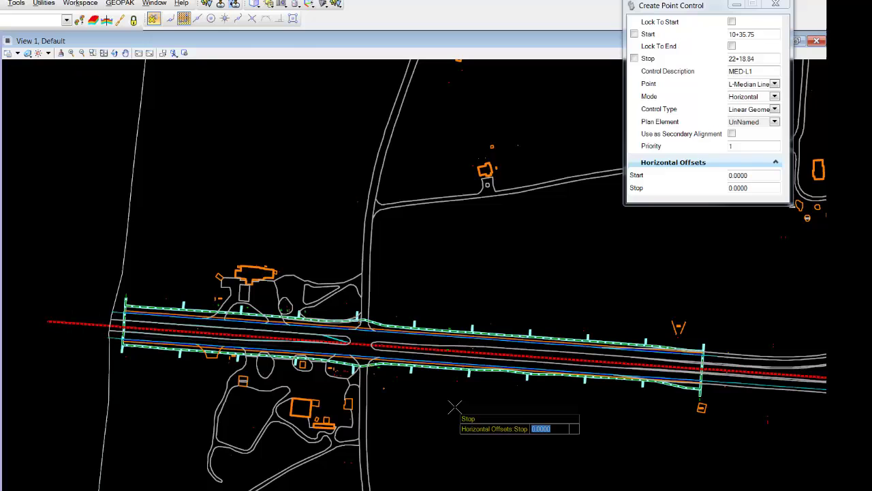
# Step: Finish MED-L1 with zero stop offset, then switch corridor 301 from 1 - Preliminary to 2 - Design
pyautogui.click(454, 407)
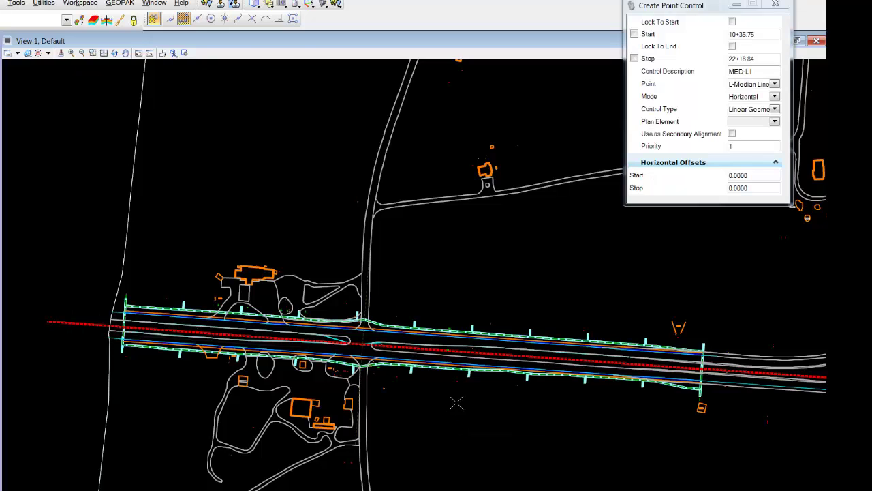
pyautogui.click(294, 3)
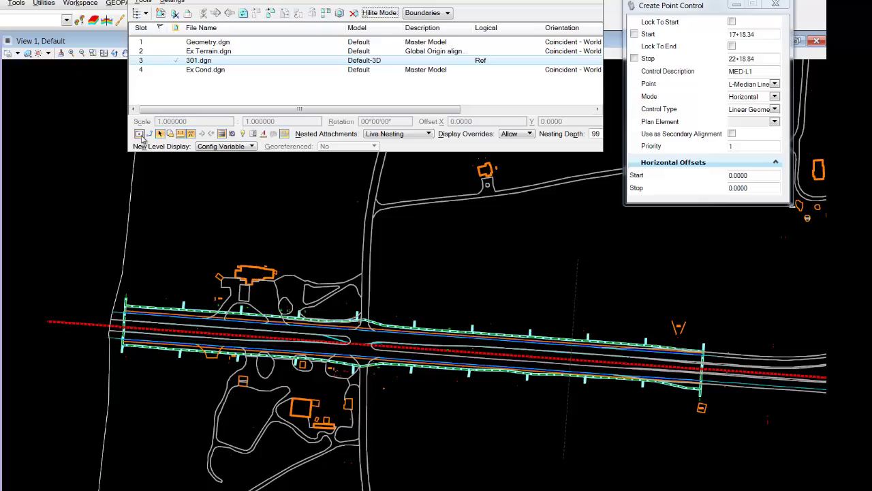
pyautogui.click(139, 133)
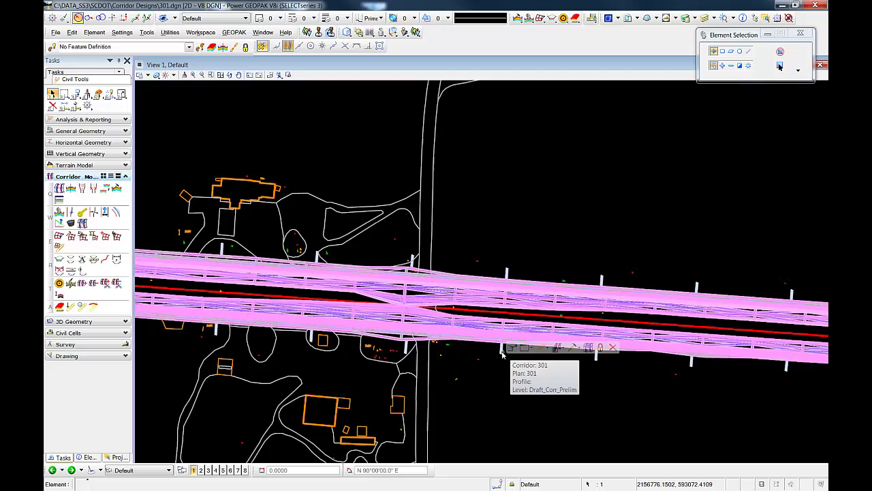
pyautogui.moveTo(511, 347)
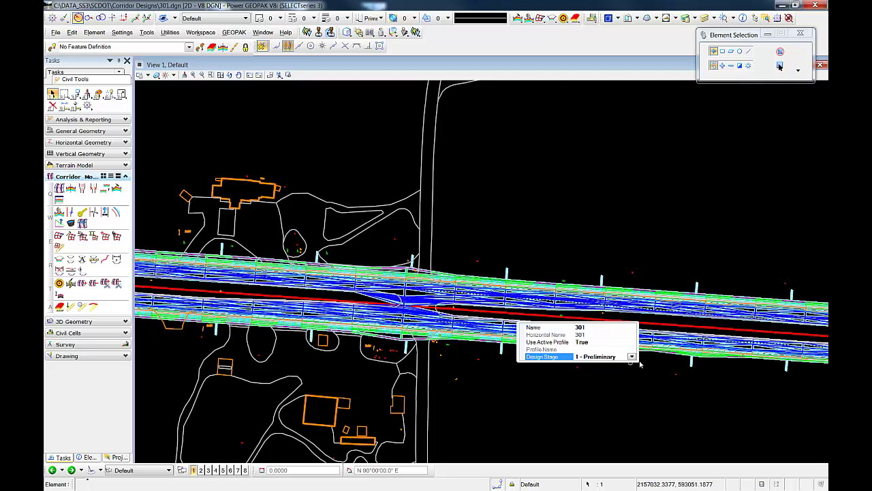
pyautogui.click(632, 357)
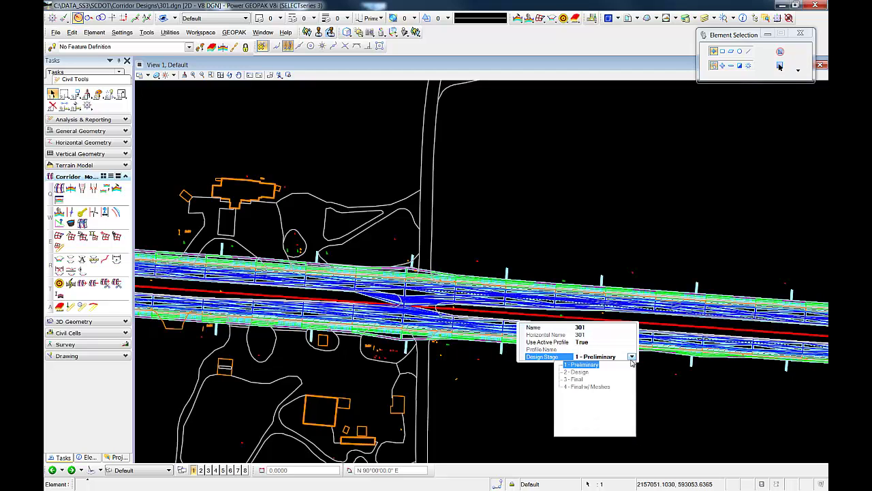
pyautogui.click(572, 377)
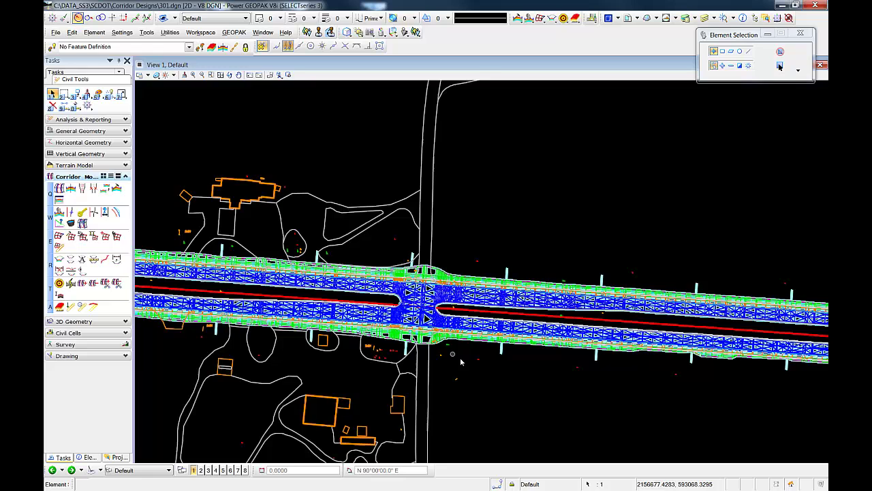
# Step: Zoom in on the intersection and bring up View 8, the Top Default-3D model view
pyautogui.scroll(2, 461, 361)
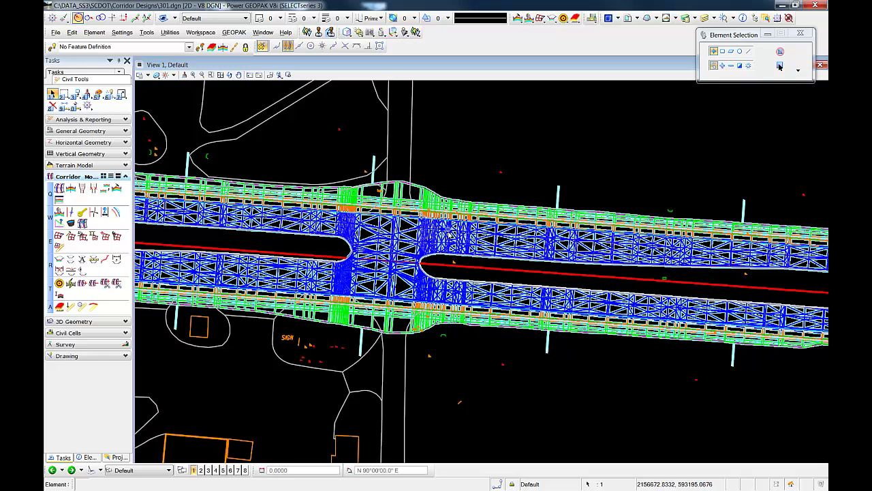
pyautogui.moveTo(451, 235)
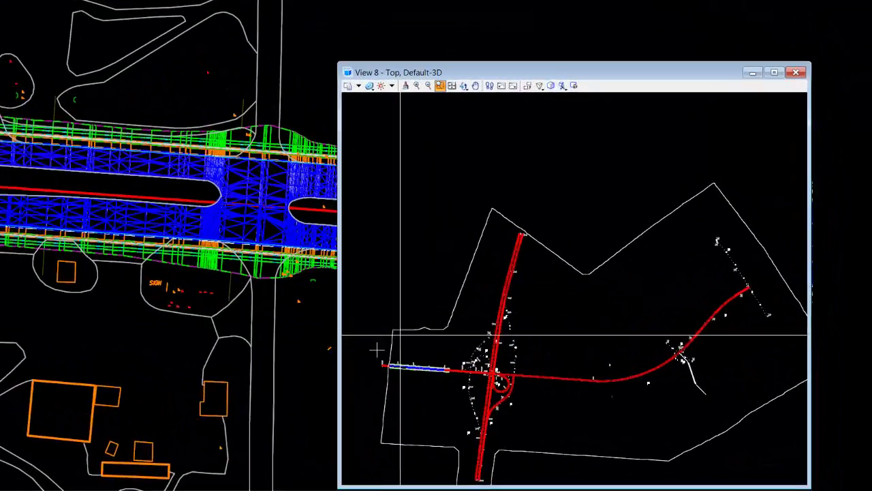
# Step: Window View 8 onto corridor 301, rotate it to an oblique angle about a corridor pivot, and zoom in
pyautogui.click(377, 333)
pyautogui.click(460, 403)
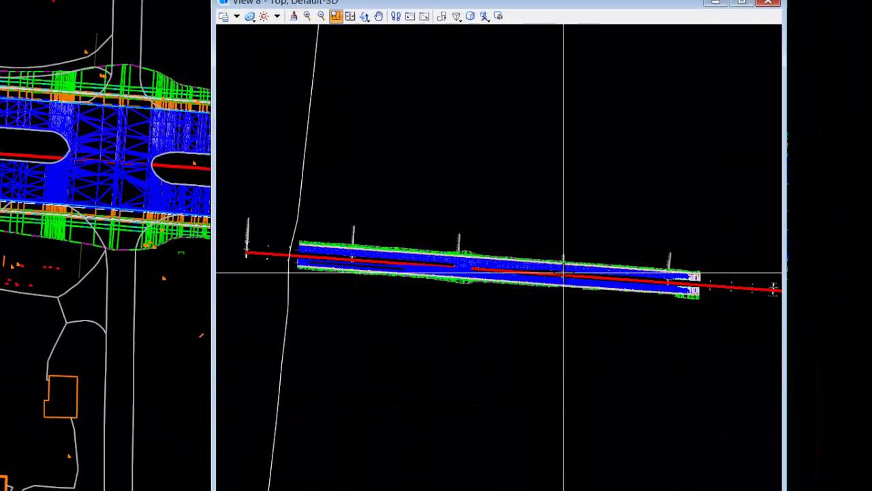
pyautogui.scroll(3, 563, 272)
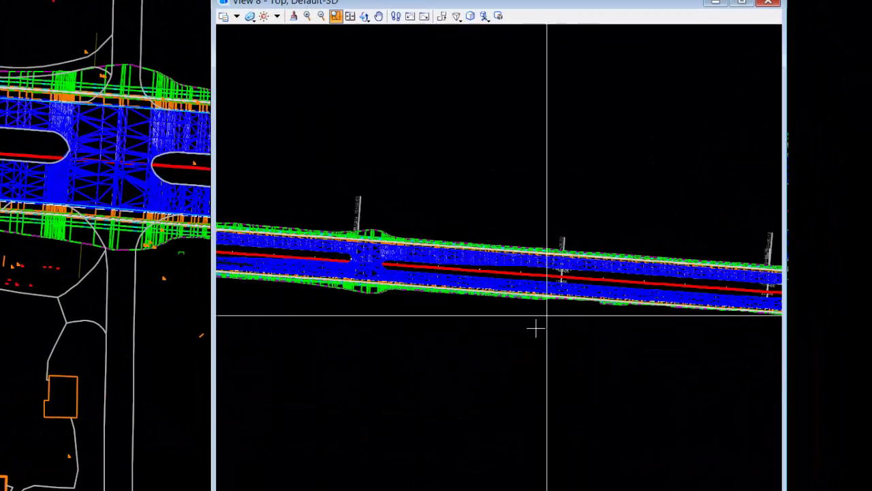
pyautogui.click(363, 16)
pyautogui.click(407, 32)
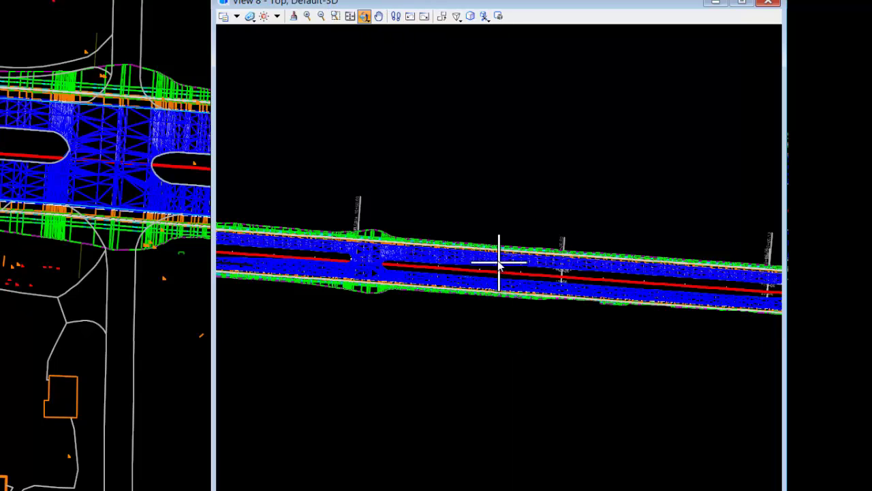
pyautogui.click(372, 264)
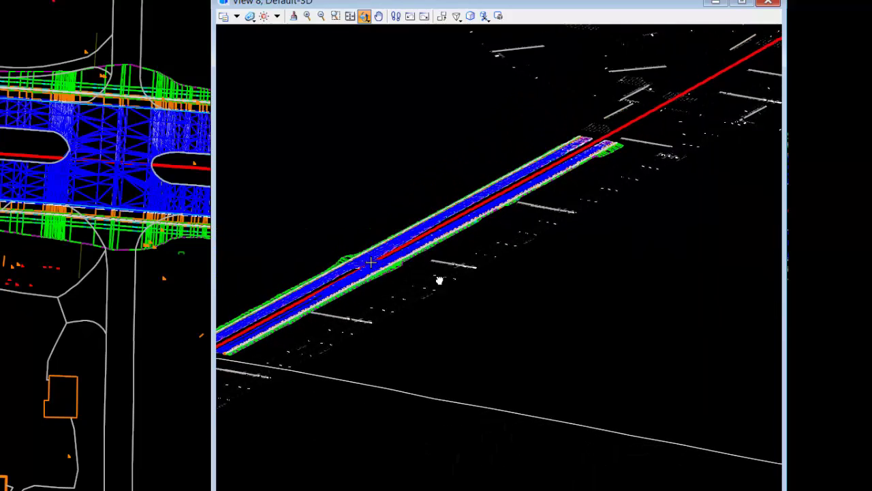
pyautogui.click(531, 244)
pyautogui.scroll(5, 523, 234)
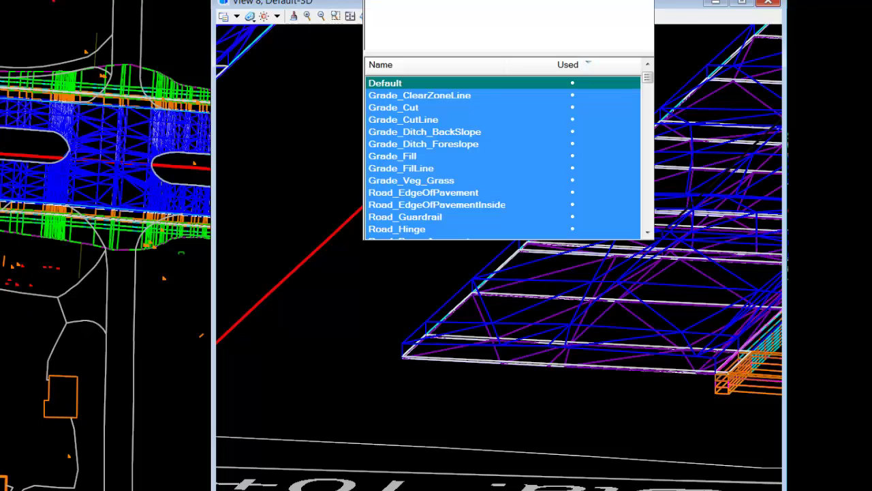
# Step: Turn off the slope wireframe and magenta right-strip levels by element, and reframe the shaded corridor
pyautogui.rightClick(493, 134)
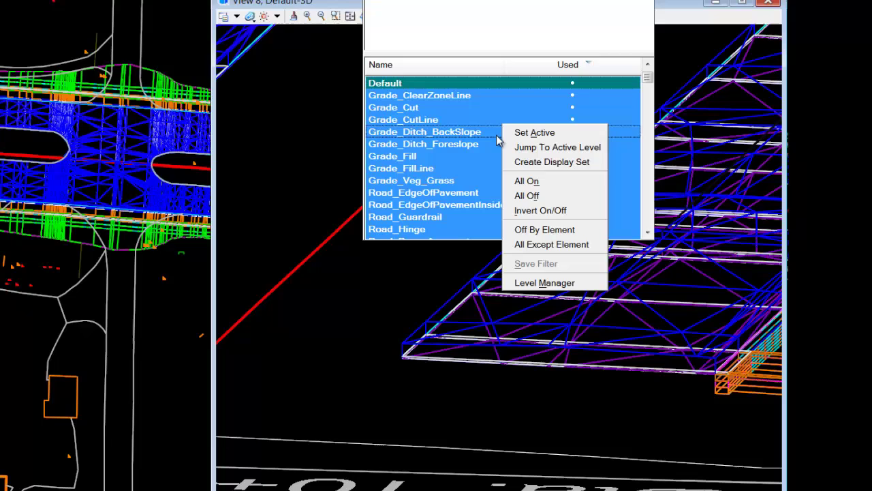
pyautogui.click(545, 230)
pyautogui.click(402, 346)
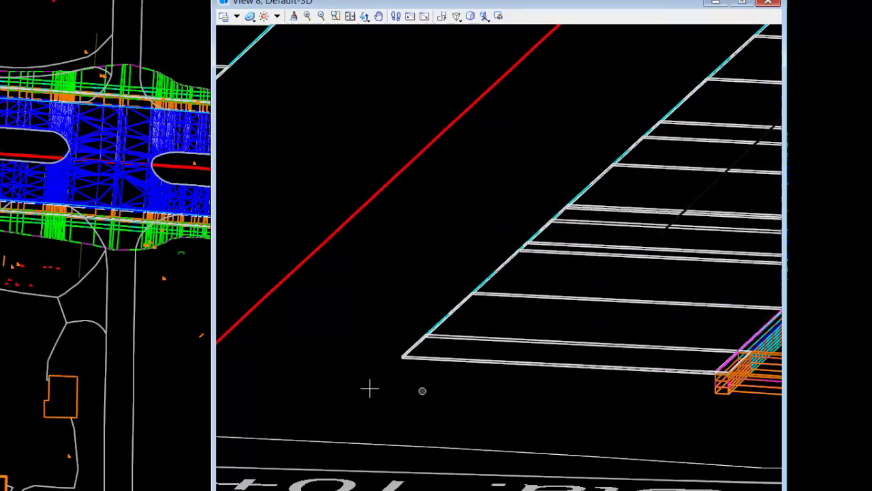
pyautogui.scroll(-5, 316, 358)
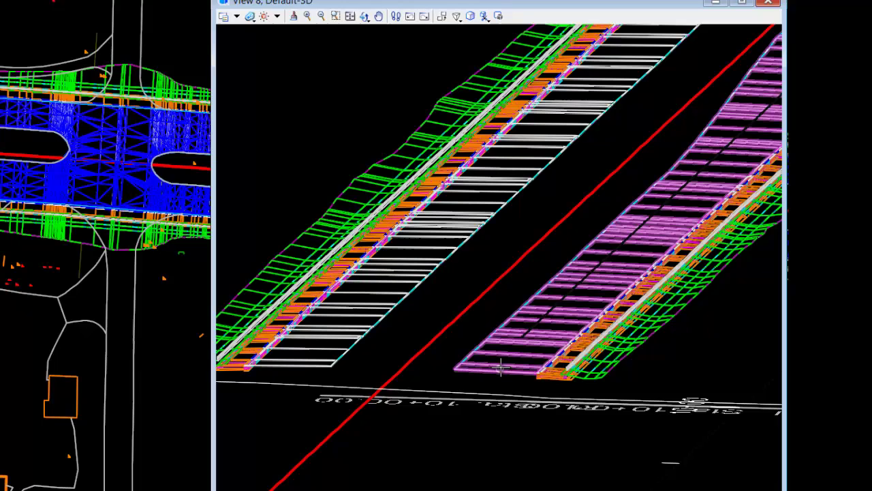
pyautogui.click(501, 368)
pyautogui.moveTo(497, 360); pyautogui.dragTo(409, 366, button='middle')
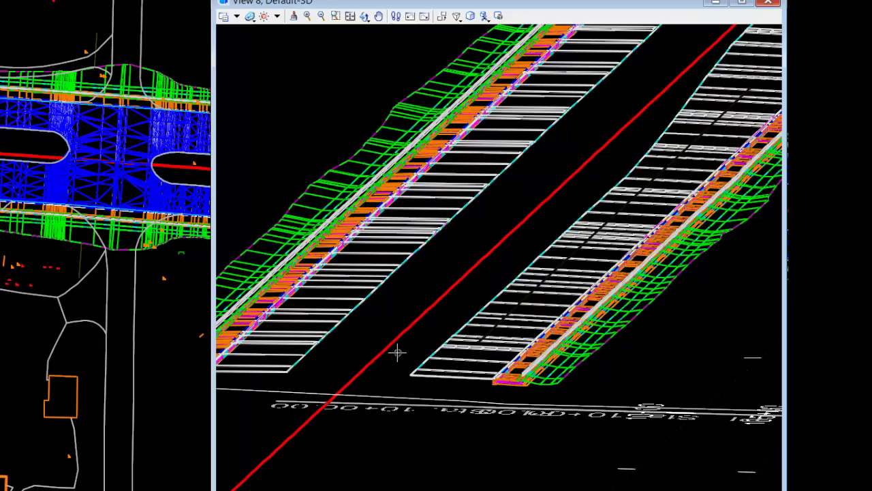
pyautogui.scroll(-2, 397, 352)
pyautogui.scroll(-2, 528, 397)
pyautogui.moveTo(527, 397); pyautogui.dragTo(517, 340, button='middle')
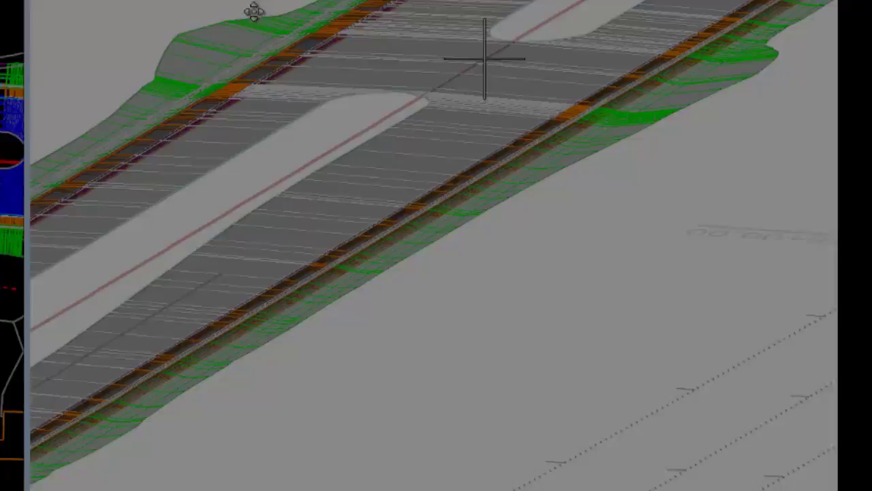
# Step: Orbit the shaded corridor to the opposite diagonal, then bring the interchange loop ramps into the plan
pyautogui.keyDown('shift'); pyautogui.moveTo(254, 10); pyautogui.dragTo(217, 287, button='middle'); pyautogui.keyUp('shift')
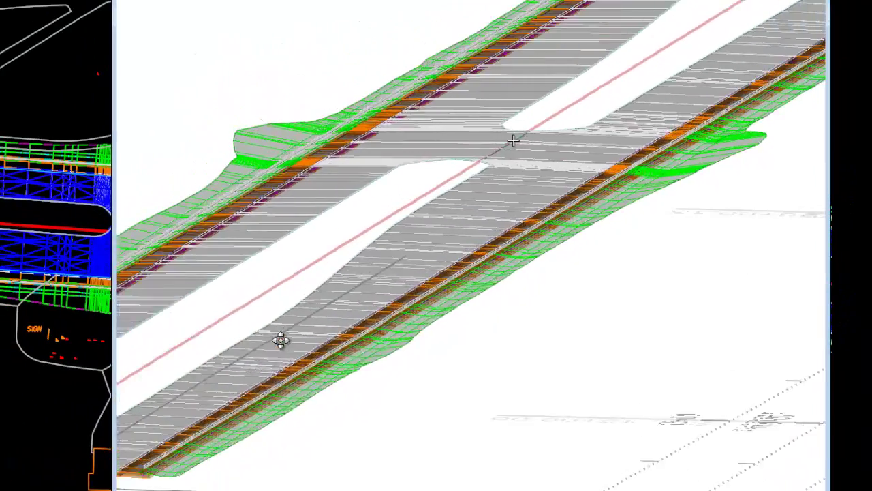
pyautogui.keyDown('shift'); pyautogui.moveTo(281, 341); pyautogui.dragTo(514, 271, button='middle'); pyautogui.keyUp('shift')
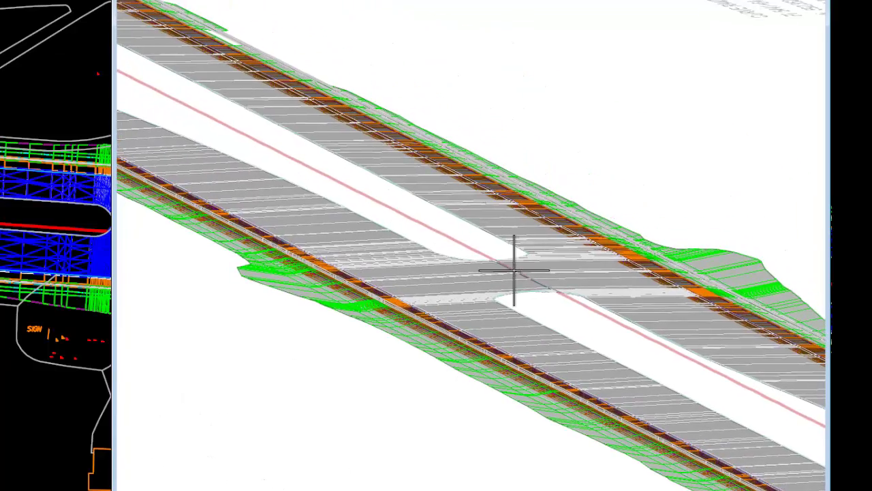
pyautogui.scroll(3, 54, 273)
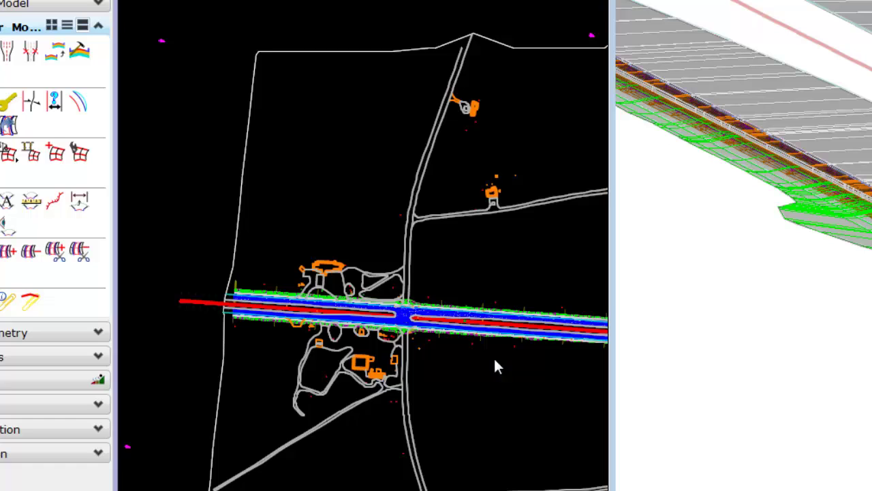
pyautogui.scroll(3, 86, 352)
pyautogui.moveTo(457, 306); pyautogui.dragTo(322, 325, button='middle')
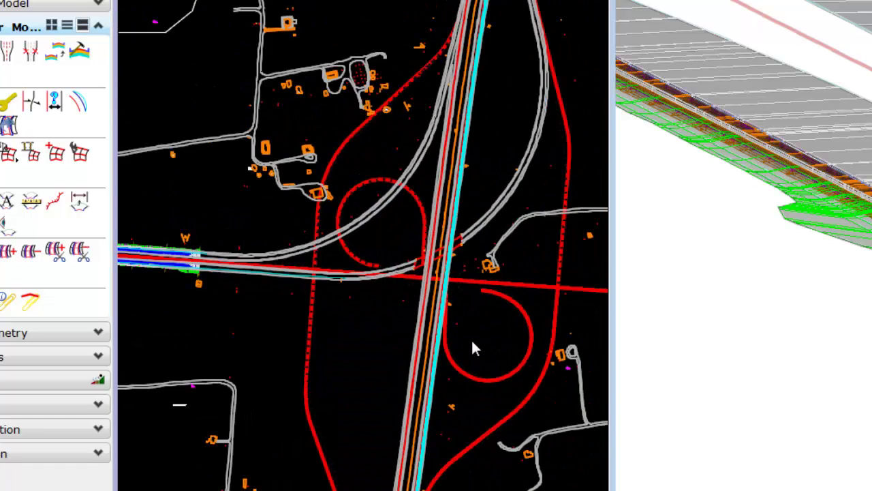